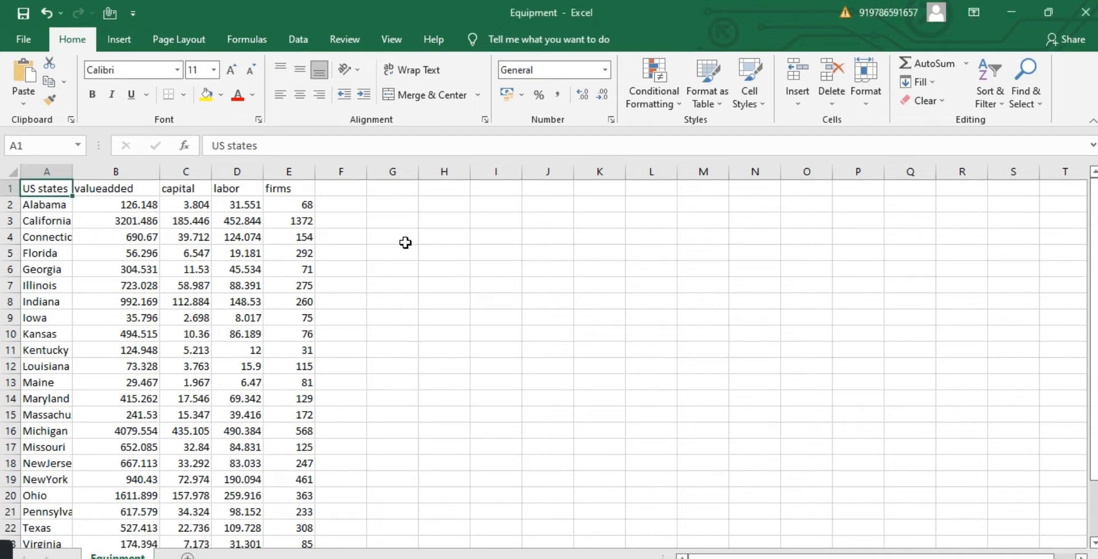
Step: Enter Kansas in cell H8 as the state to look up
left_click(440, 287)
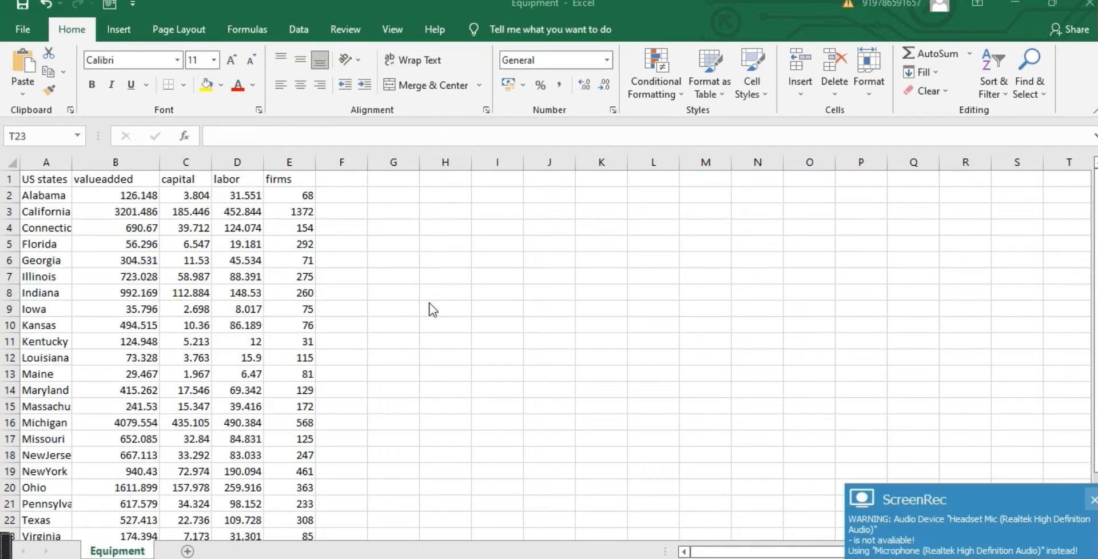
left_click(437, 293)
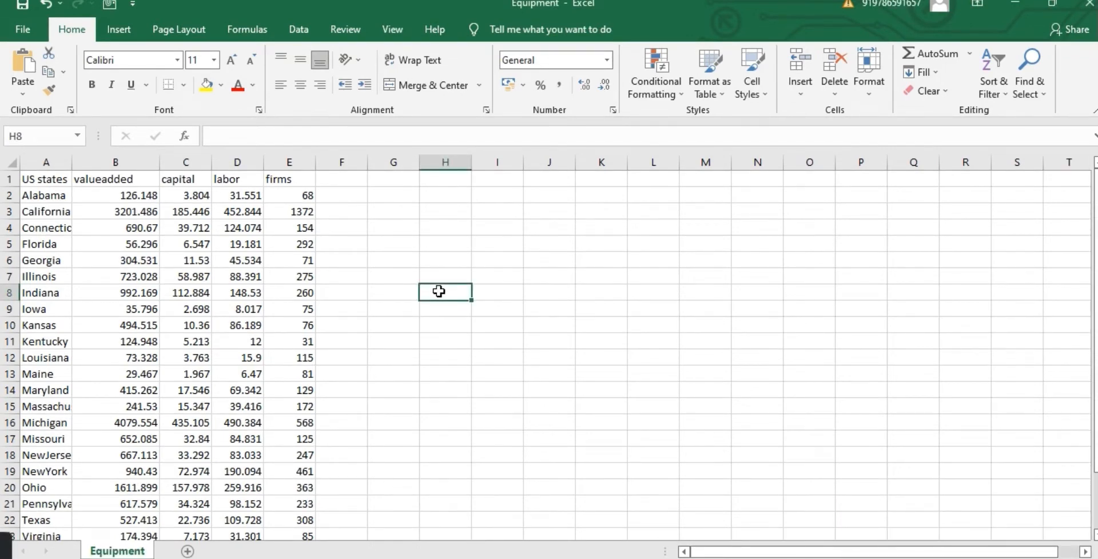
type("Kansas")
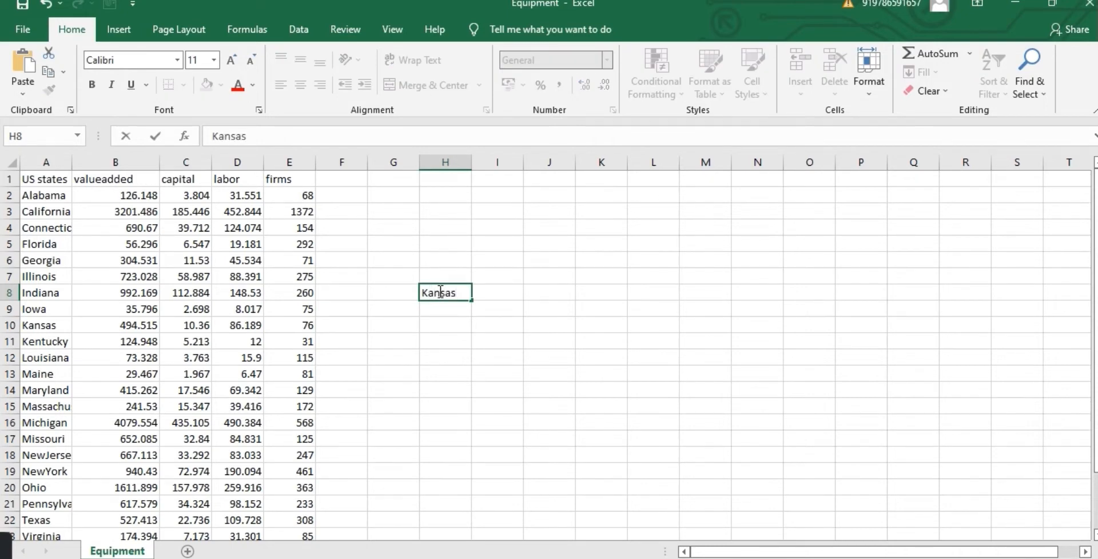
Step: Begin an XLOOKUP formula in I8 with H8 as the lookup value and $A$2:$A$26 as the absolute lookup array
left_click(504, 296)
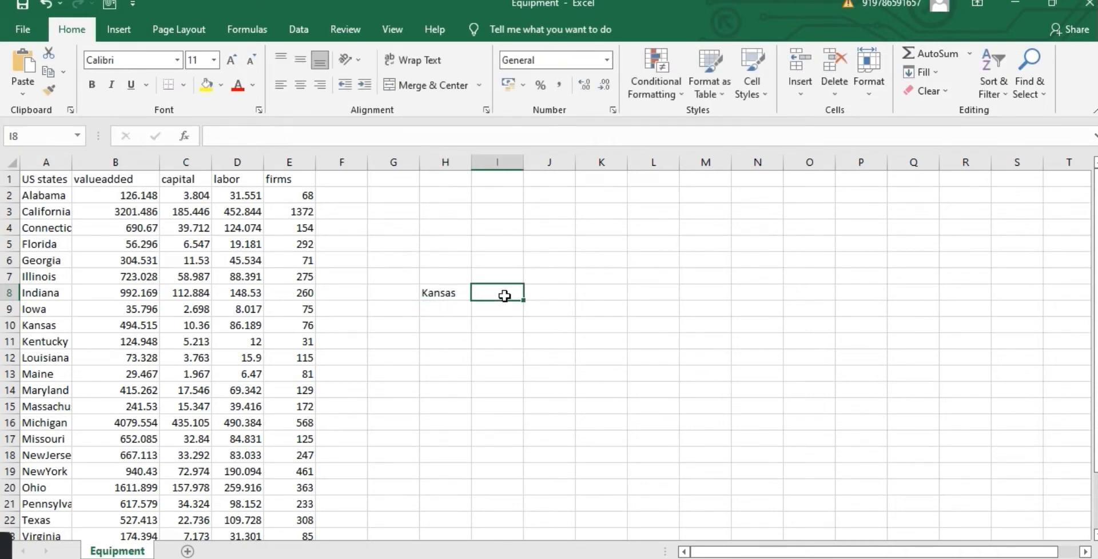
type("=")
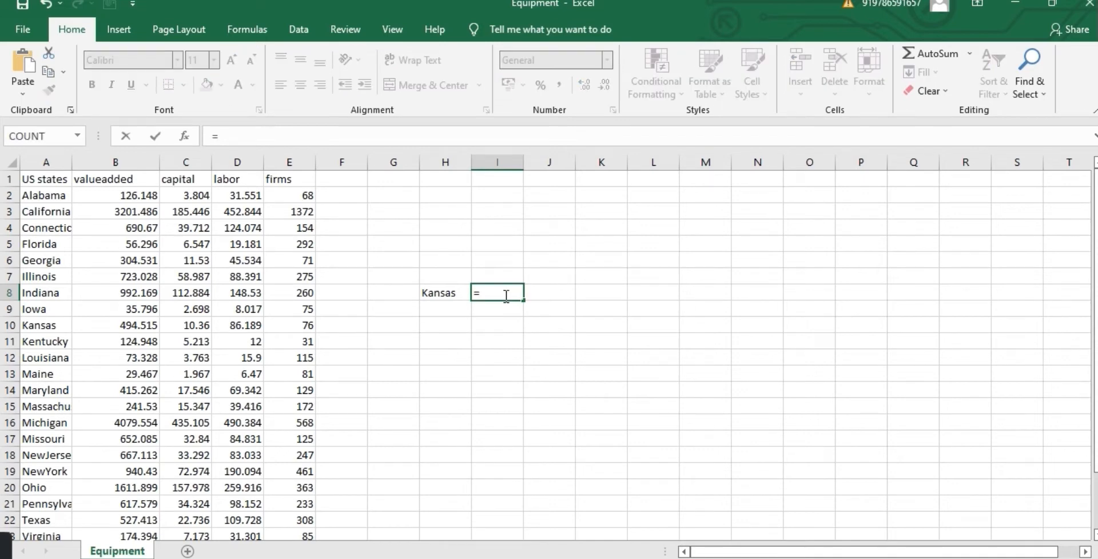
type("XLOOK")
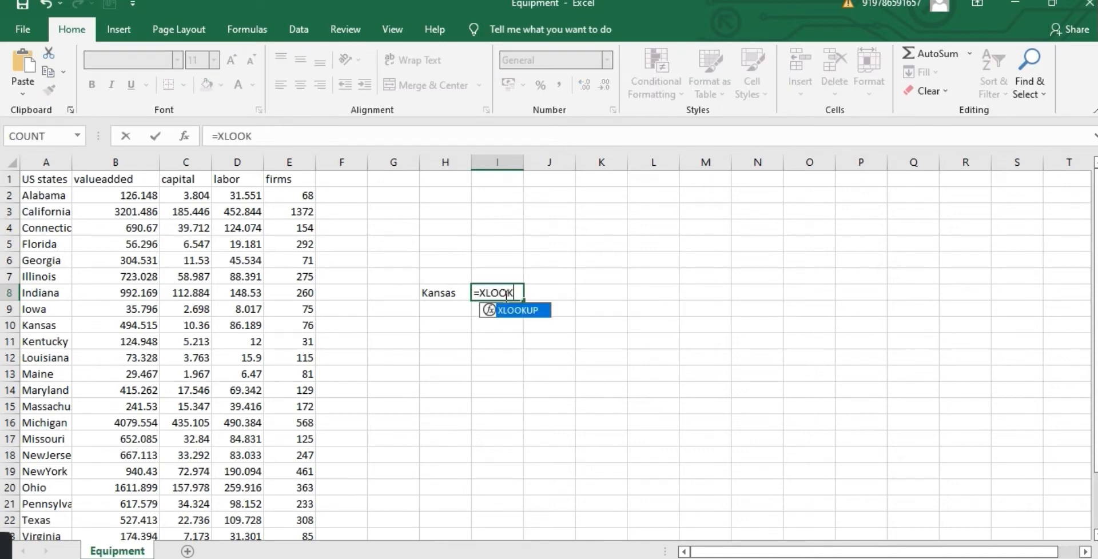
type("UP(")
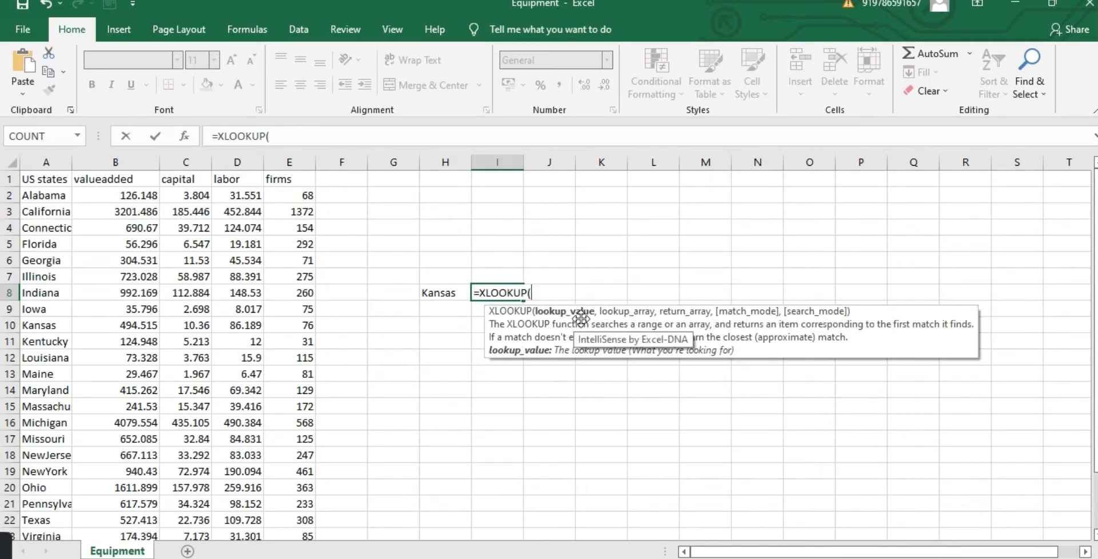
left_click(447, 294)
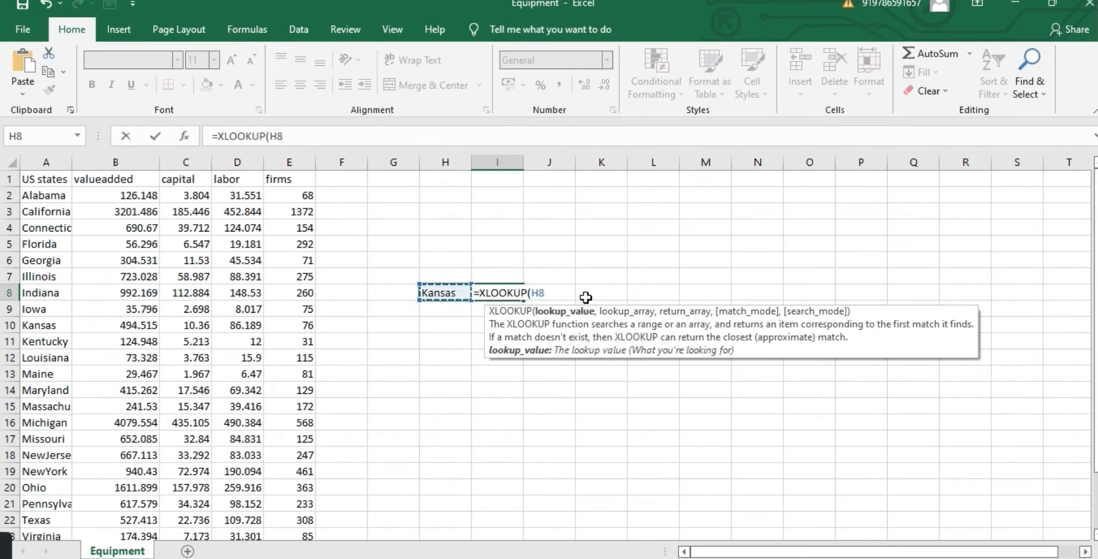
type(",")
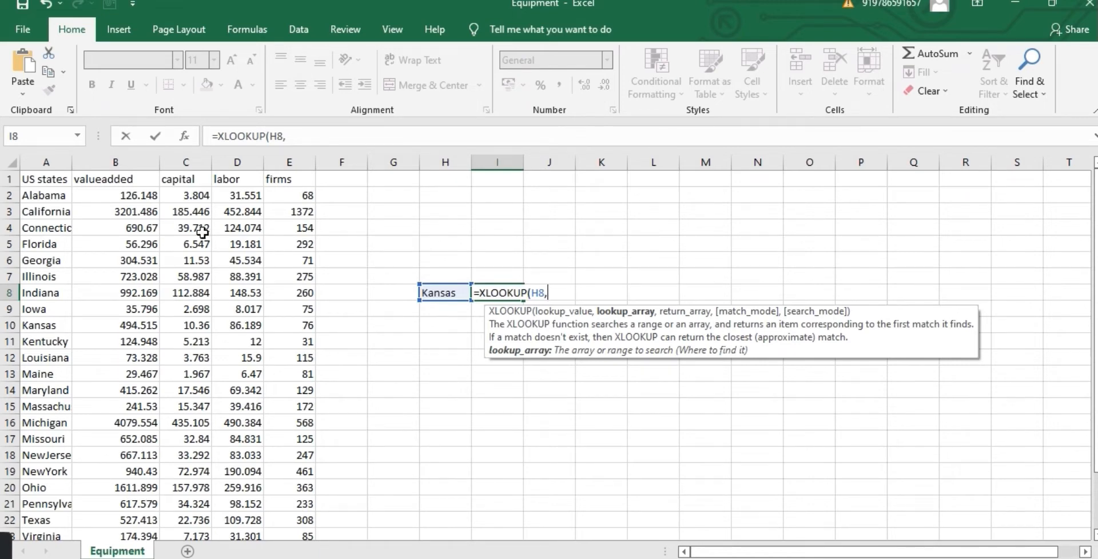
left_click(57, 196)
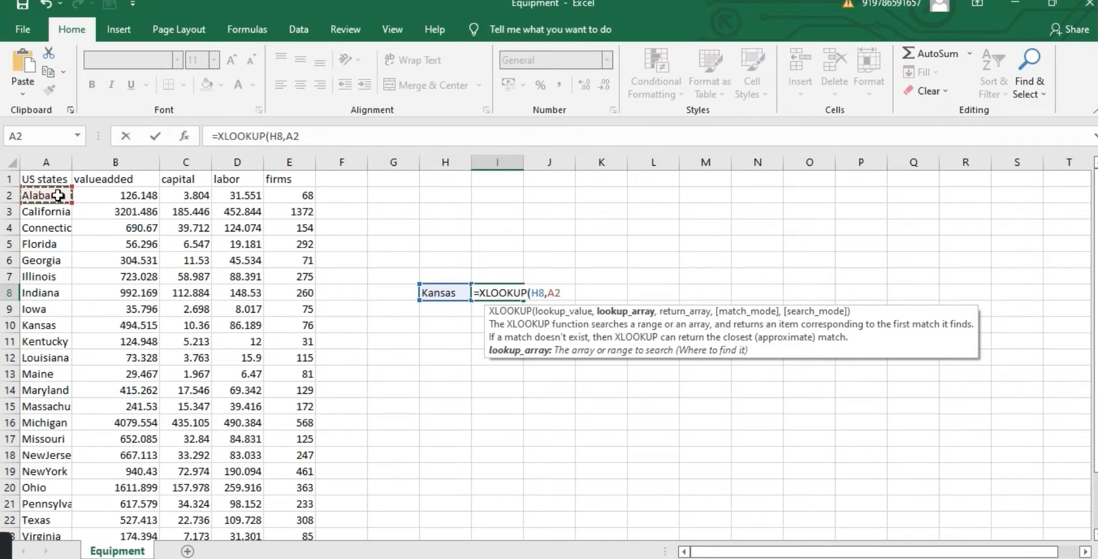
key("ctrl+shift+Down")
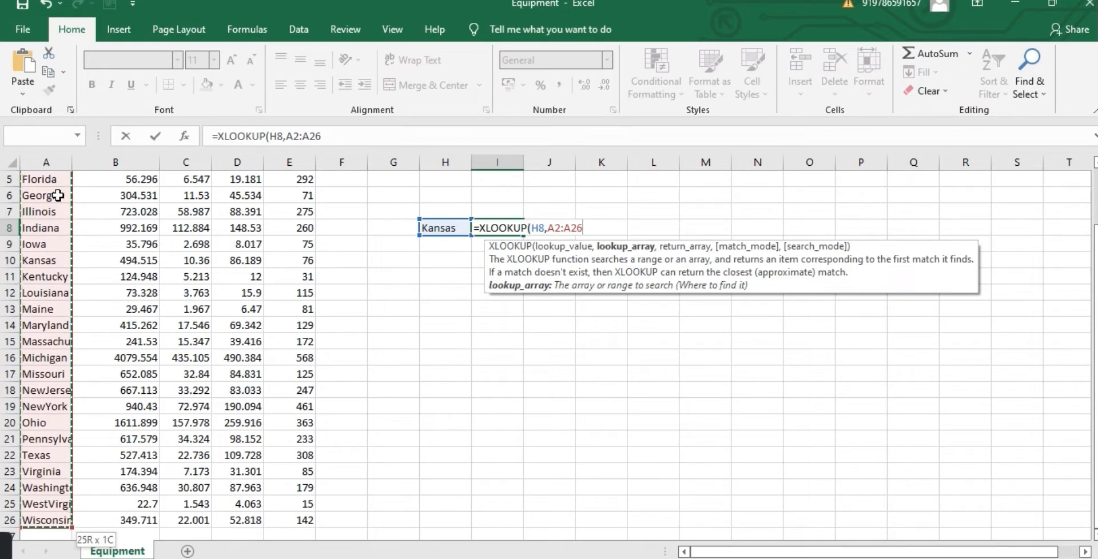
key("F4")
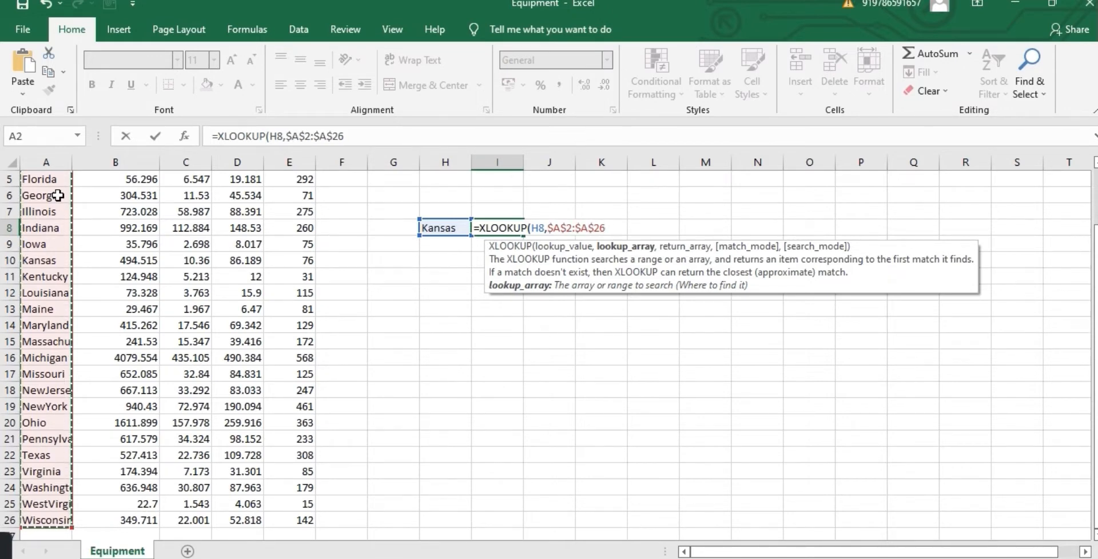
type(",")
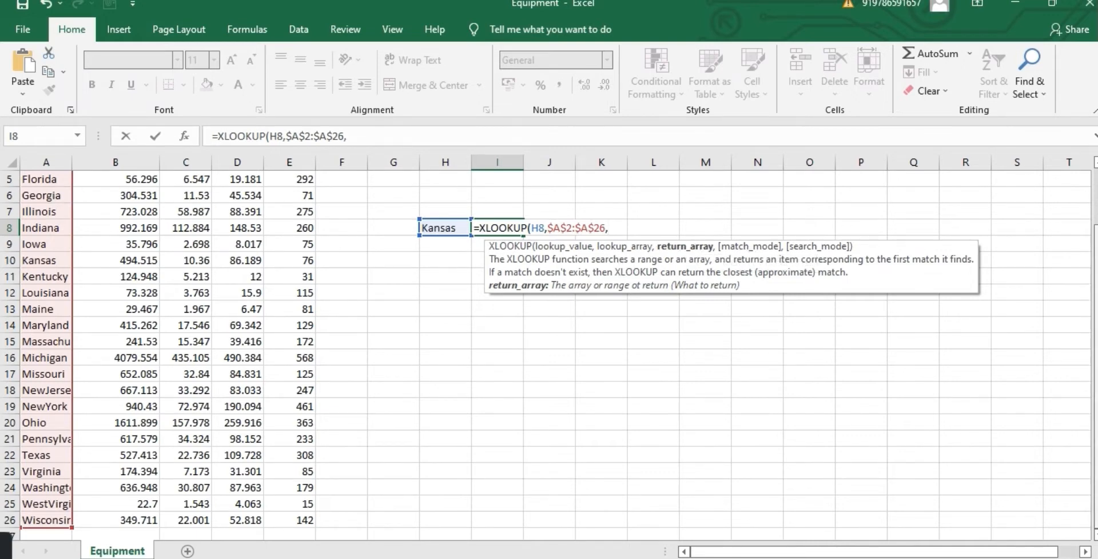
Step: Complete the XLOOKUP formula in I8 with the firms column $E$2:$E$26 as the absolute return array
scroll(662, 254, "up", 2)
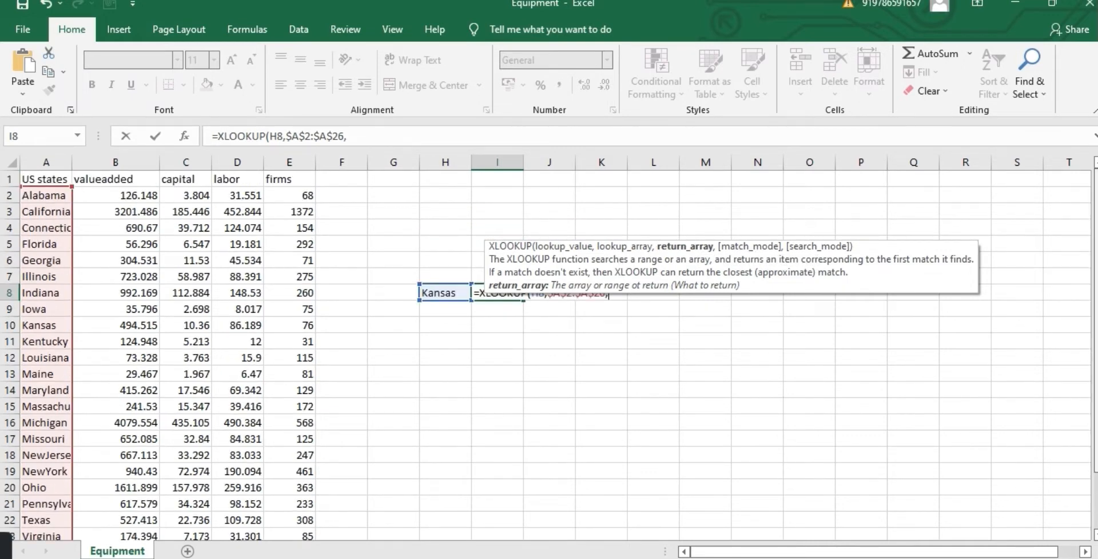
left_click(308, 194)
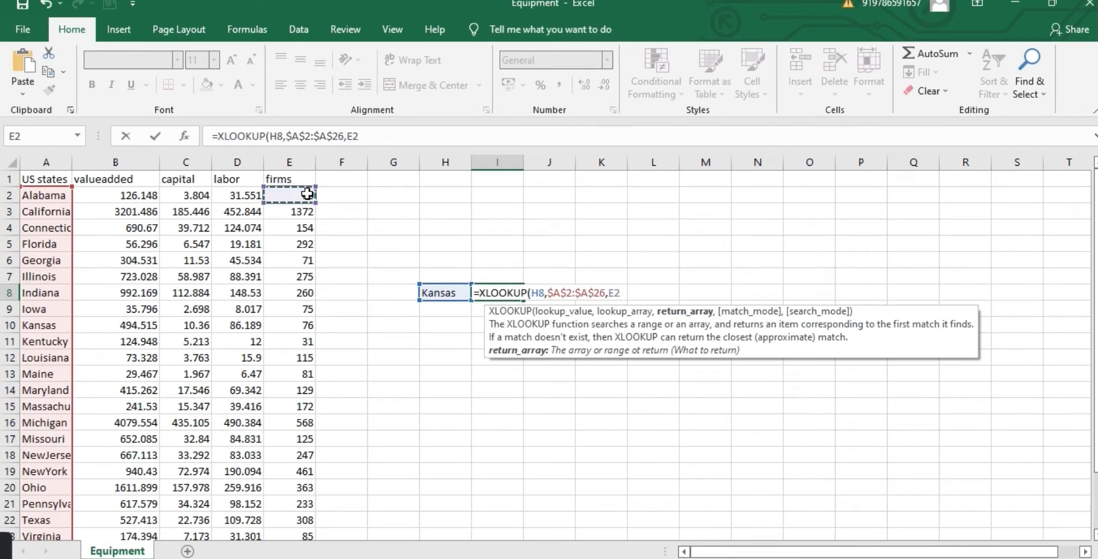
key("ctrl+shift+Down")
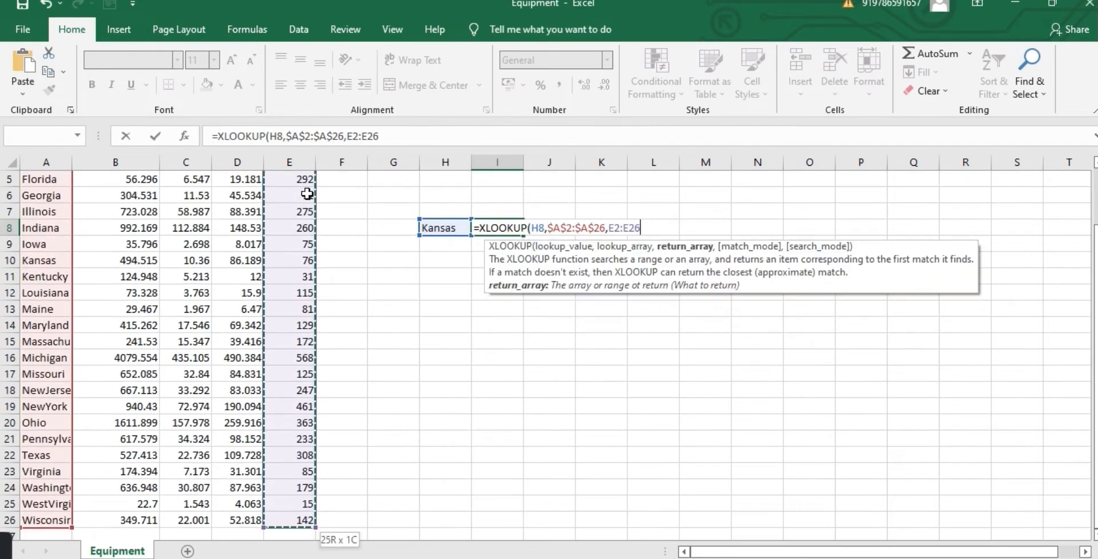
key("F4")
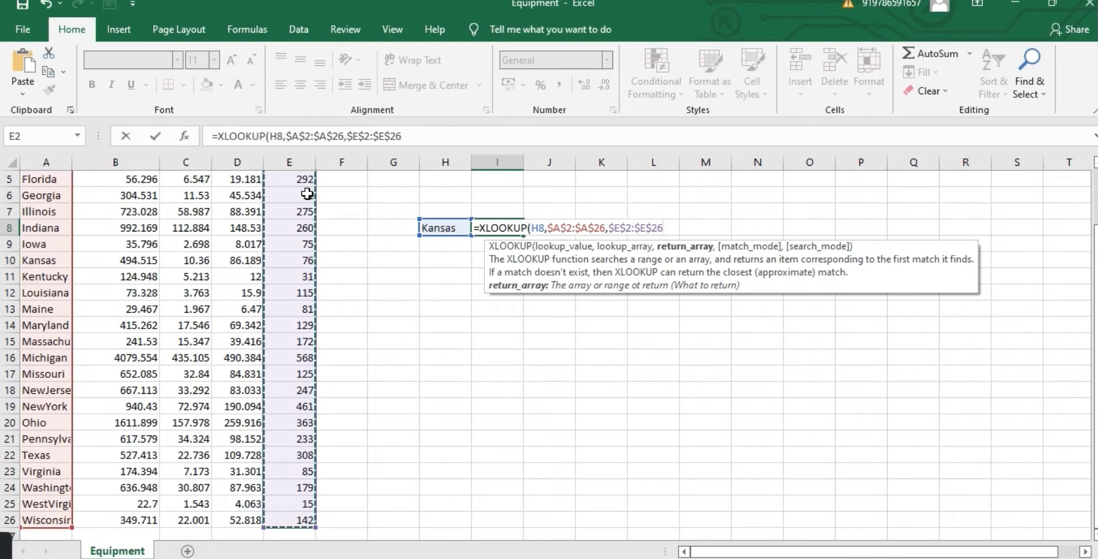
type(")")
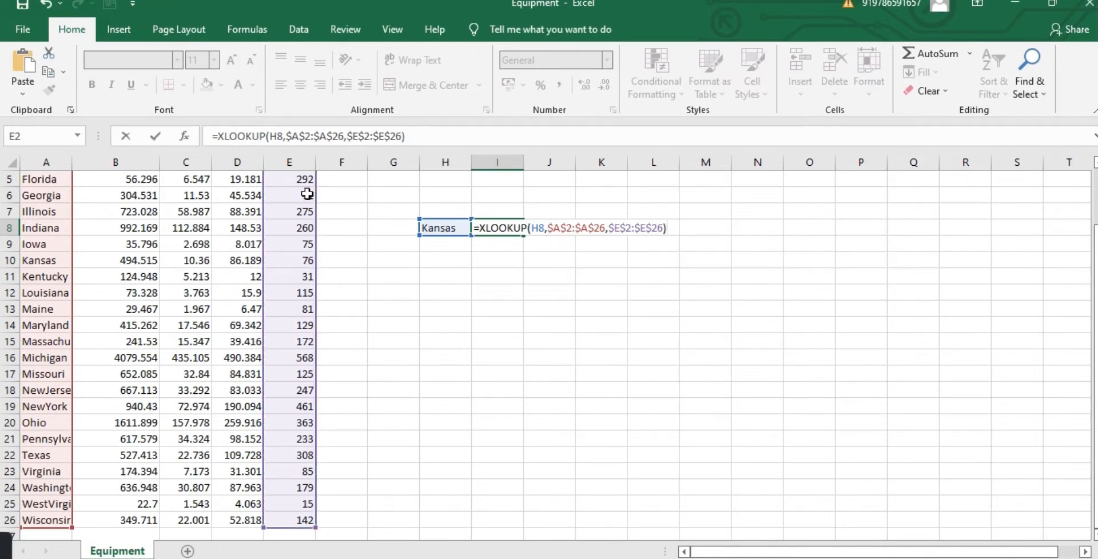
key("Return")
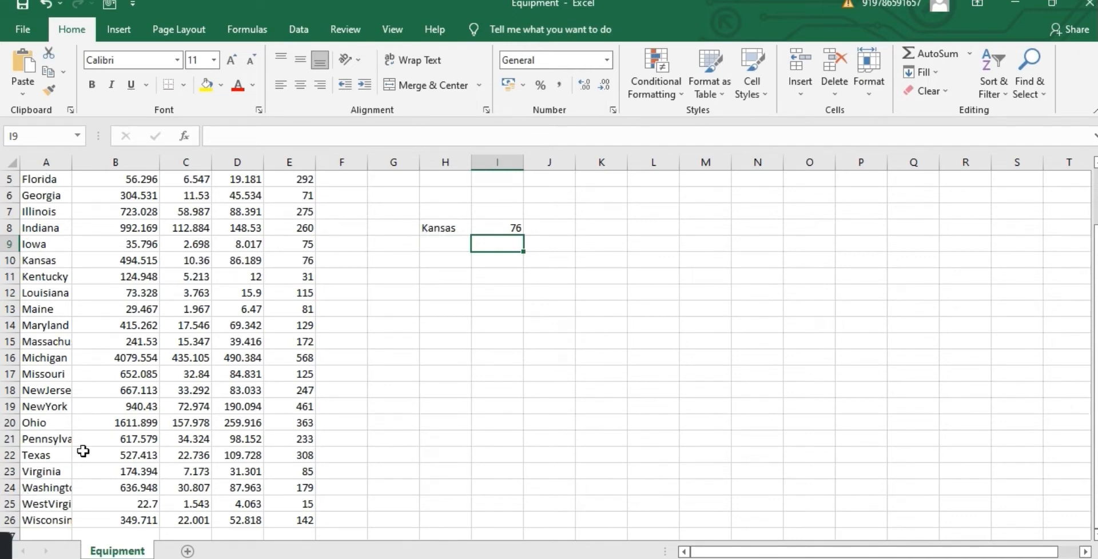
Step: Apply data validation to cell H8, allowing a List sourced from the state names in $A$2:$A$26
left_click(447, 233)
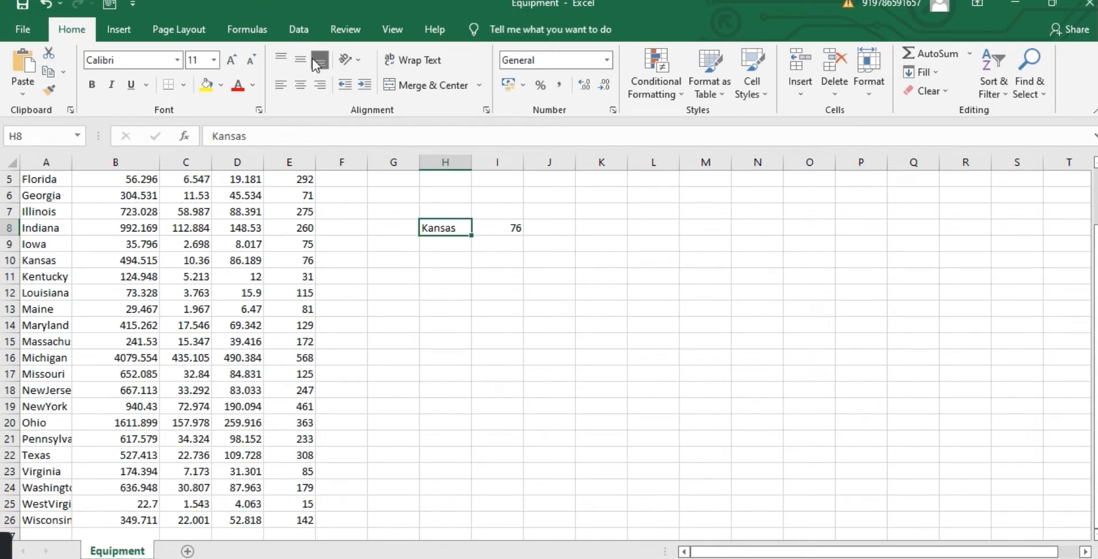
left_click(302, 38)
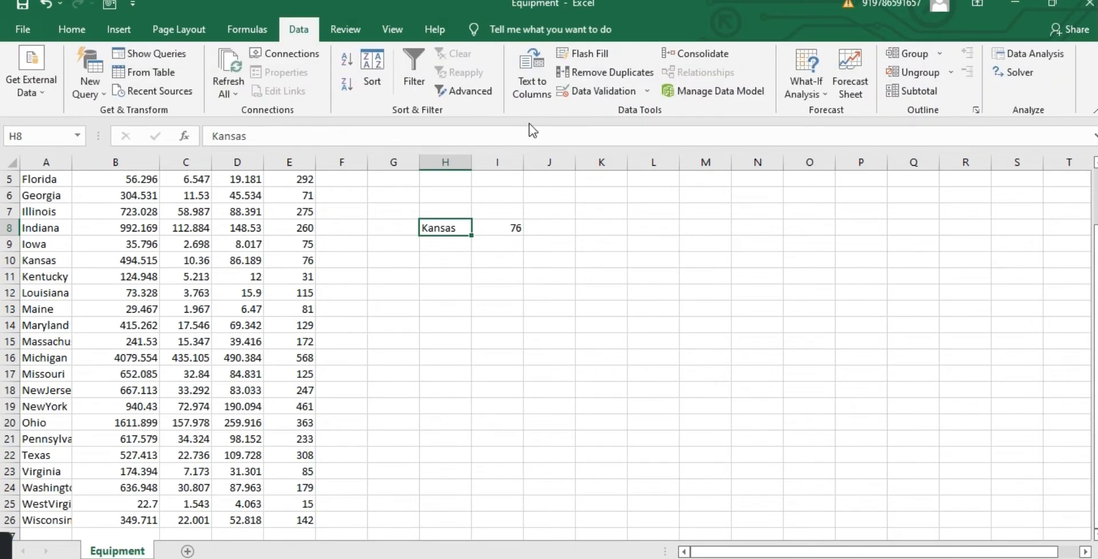
left_click(650, 91)
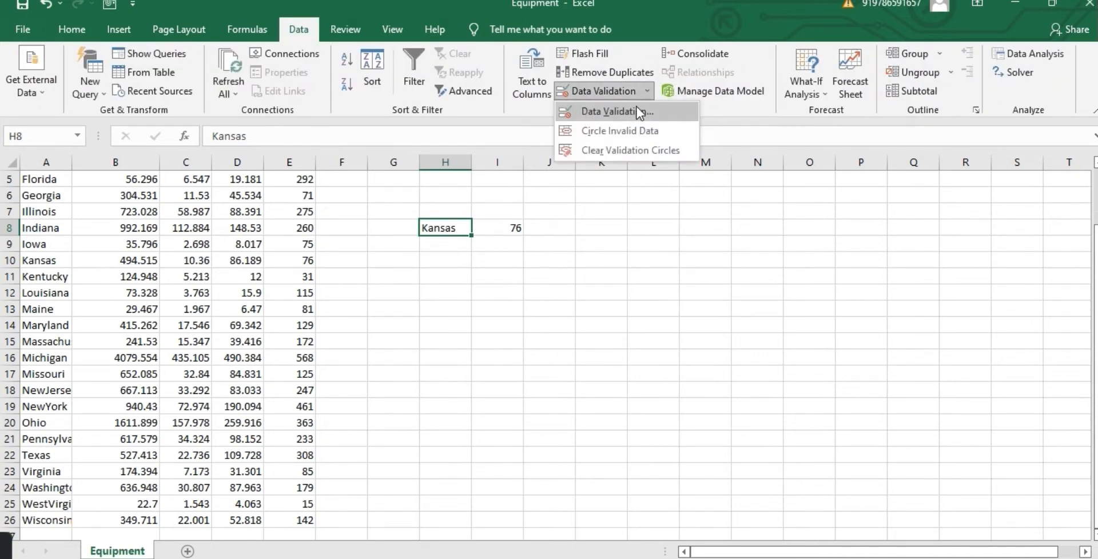
left_click(636, 106)
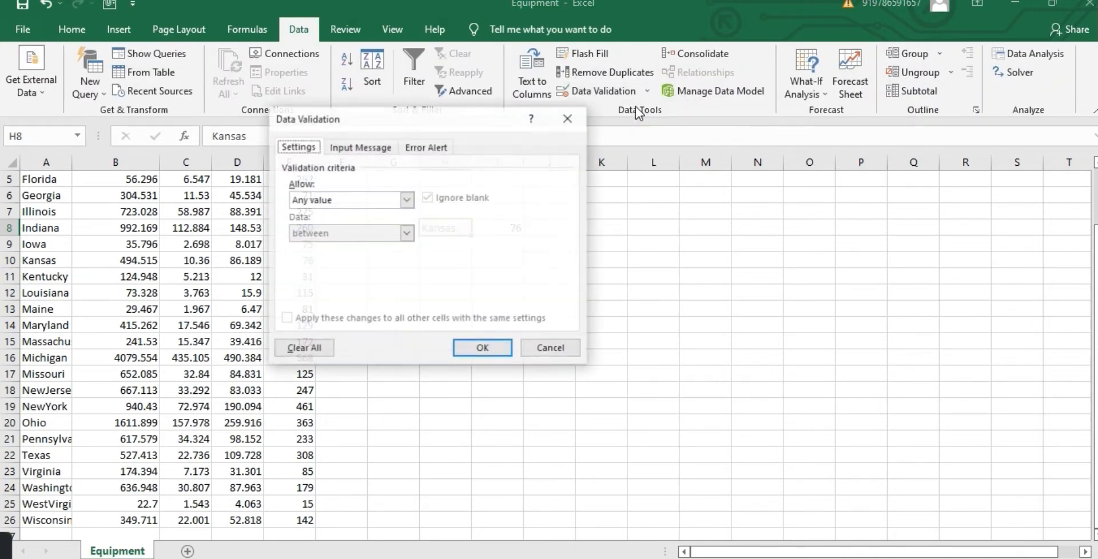
left_click(405, 205)
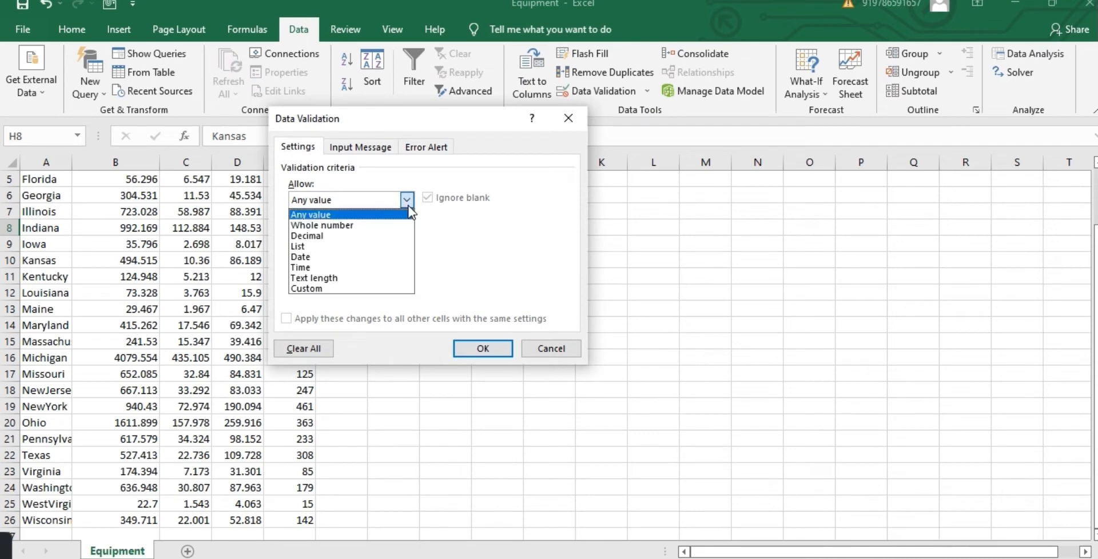
left_click(314, 247)
left_click(500, 269)
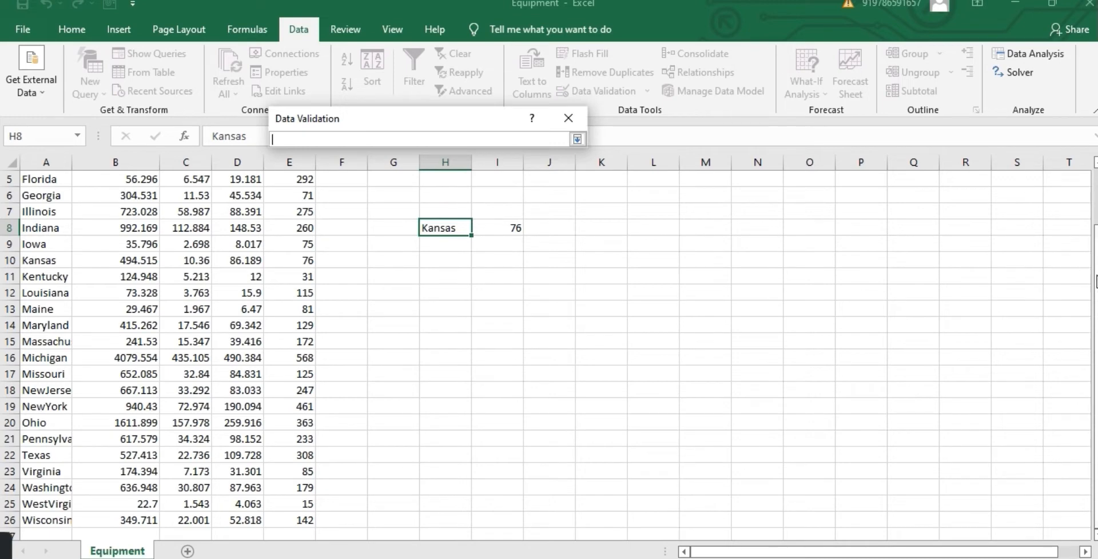
left_click_drag(1095, 274, 1095, 220)
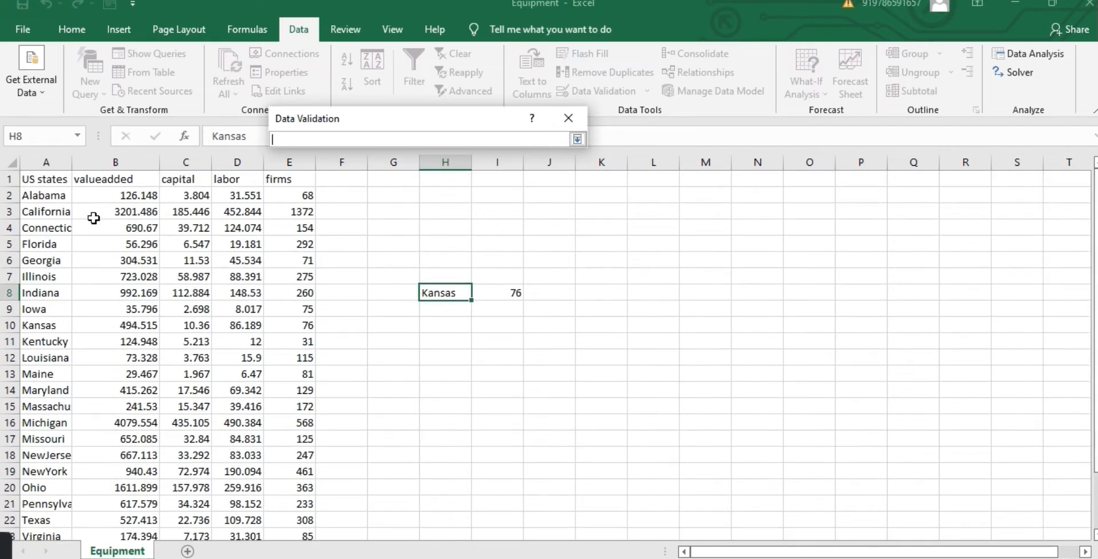
left_click(61, 195)
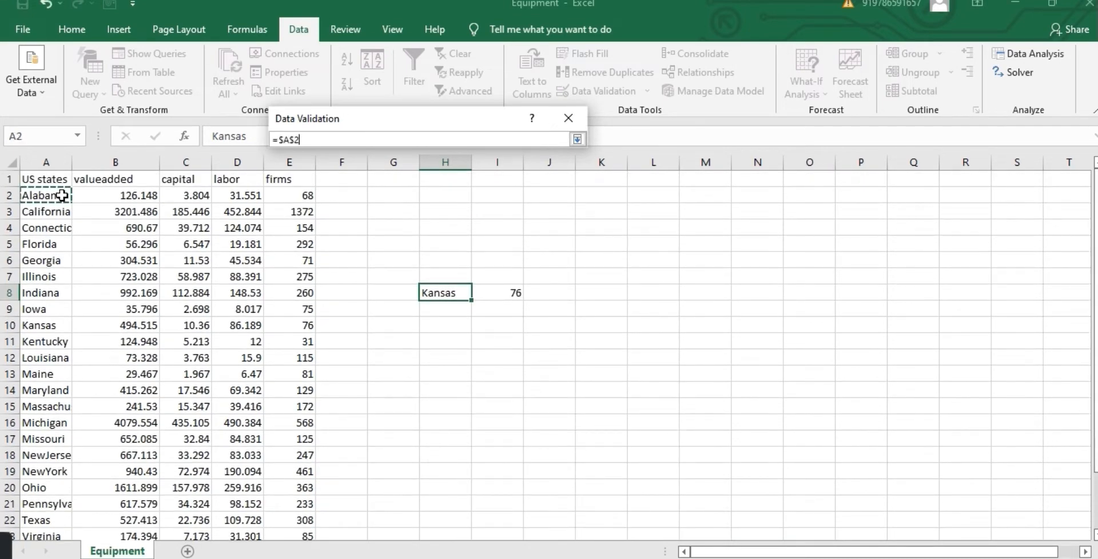
key("ctrl+shift+Down")
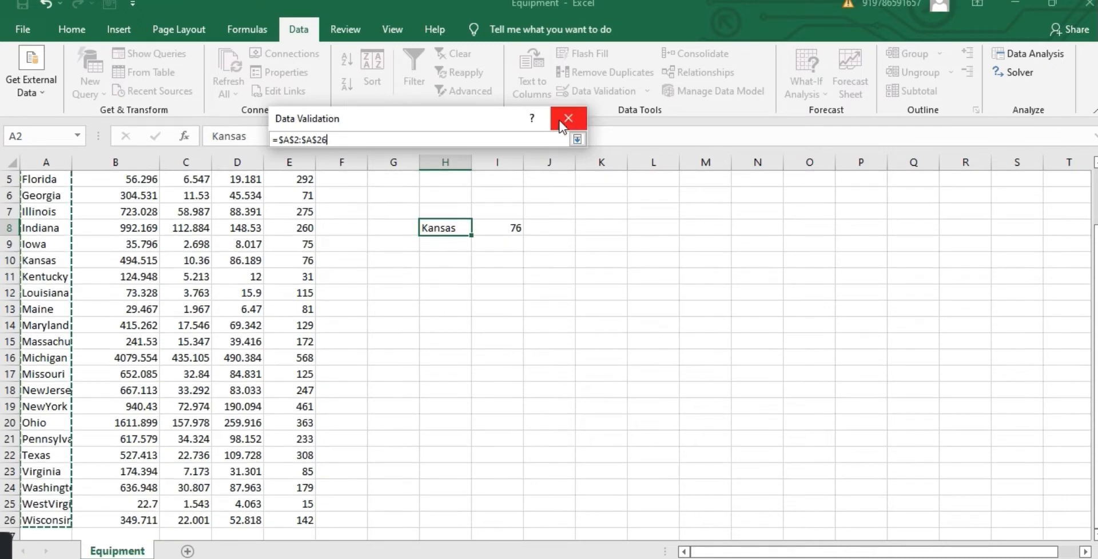
left_click(576, 139)
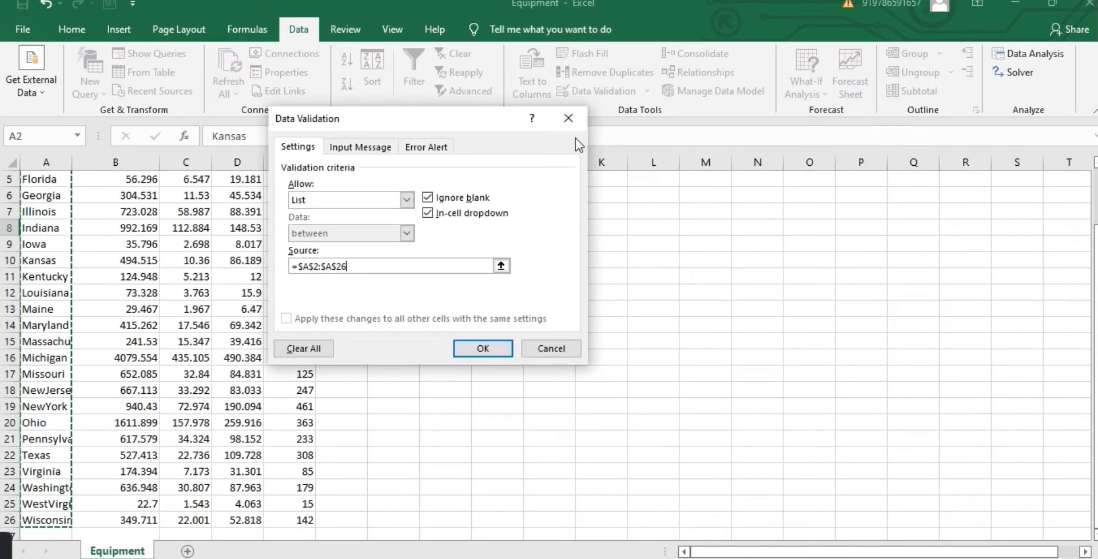
left_click(482, 349)
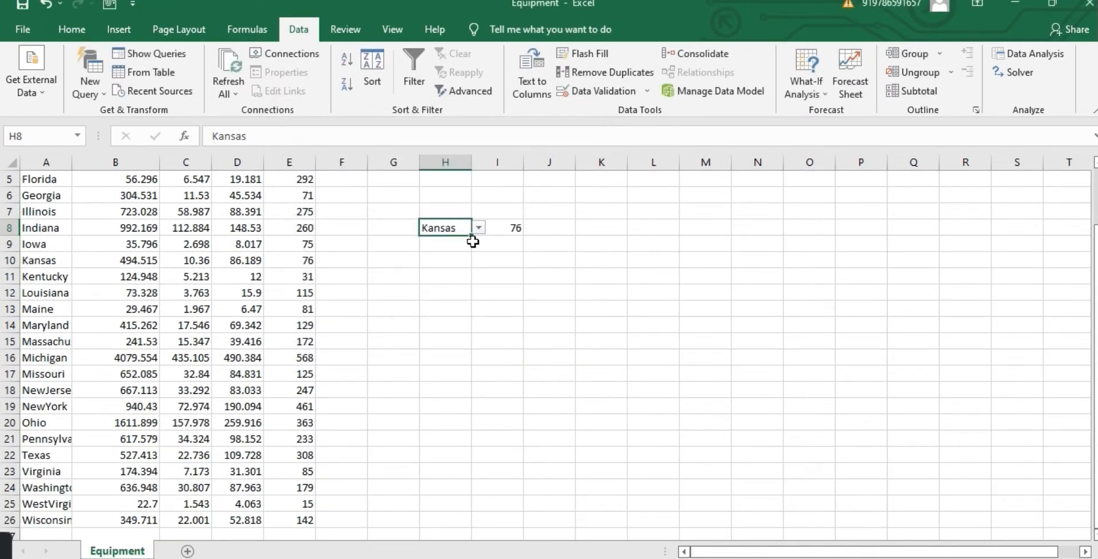
Step: Try the state drop-down list in H8 by choosing Maine, Maryland and finally Wisconsin
left_click(478, 229)
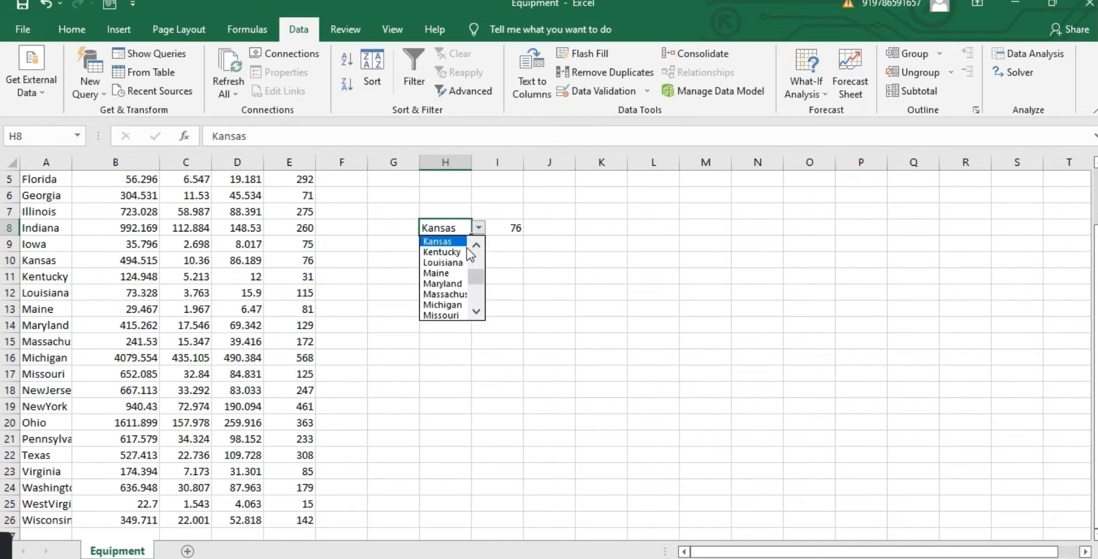
left_click(445, 273)
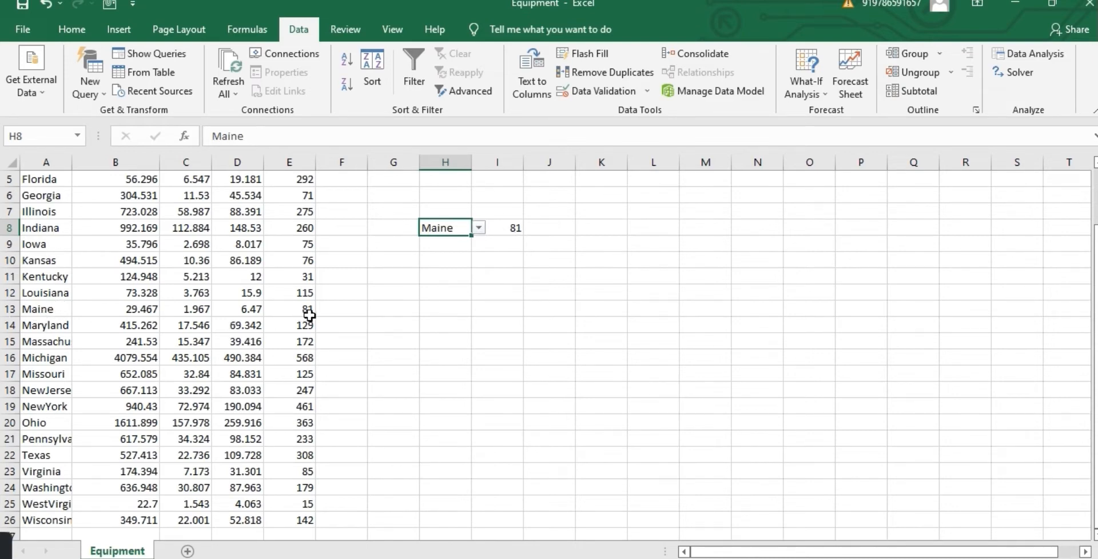
left_click(480, 228)
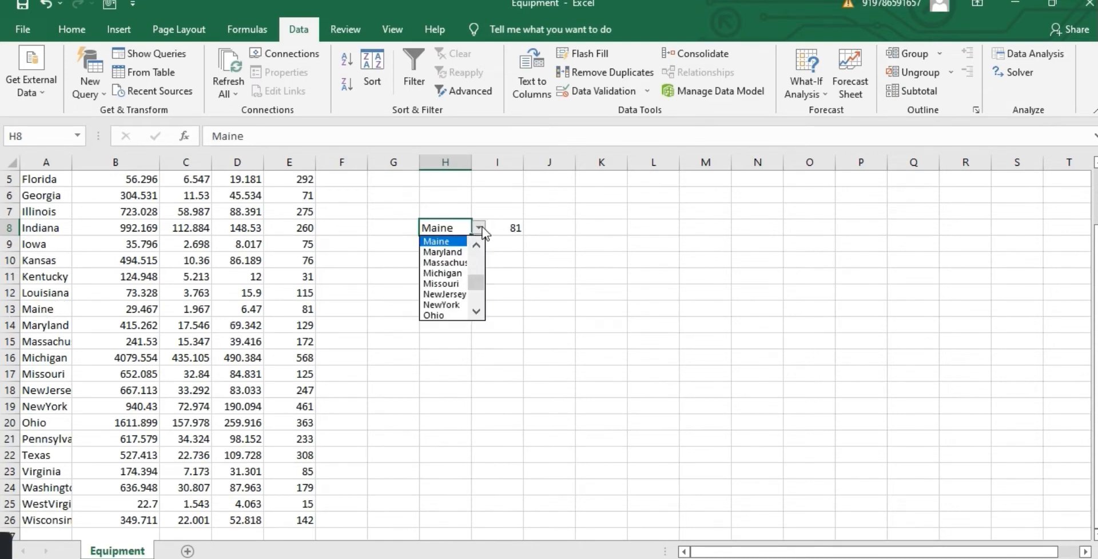
left_click(443, 254)
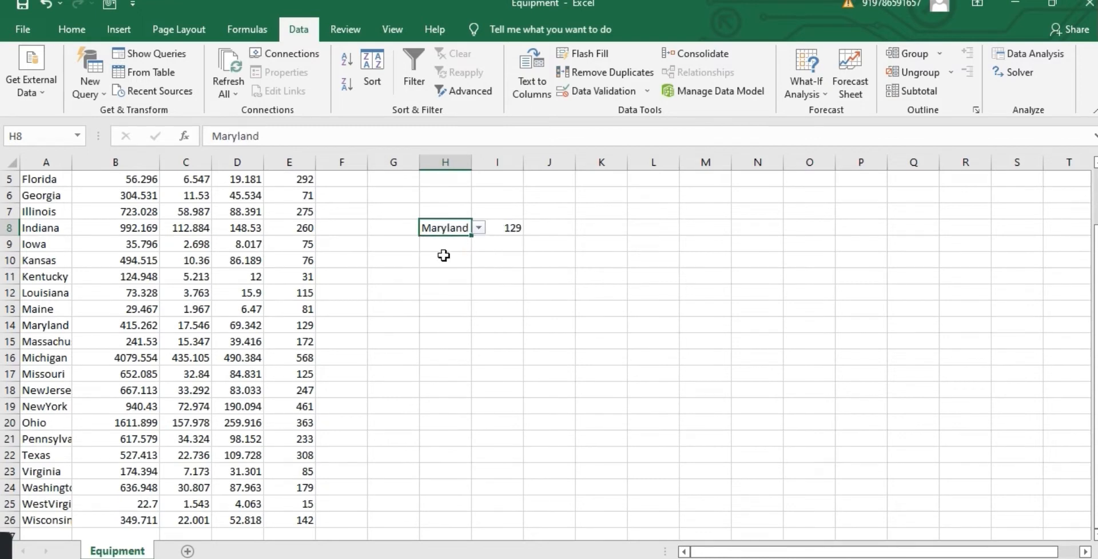
left_click(482, 228)
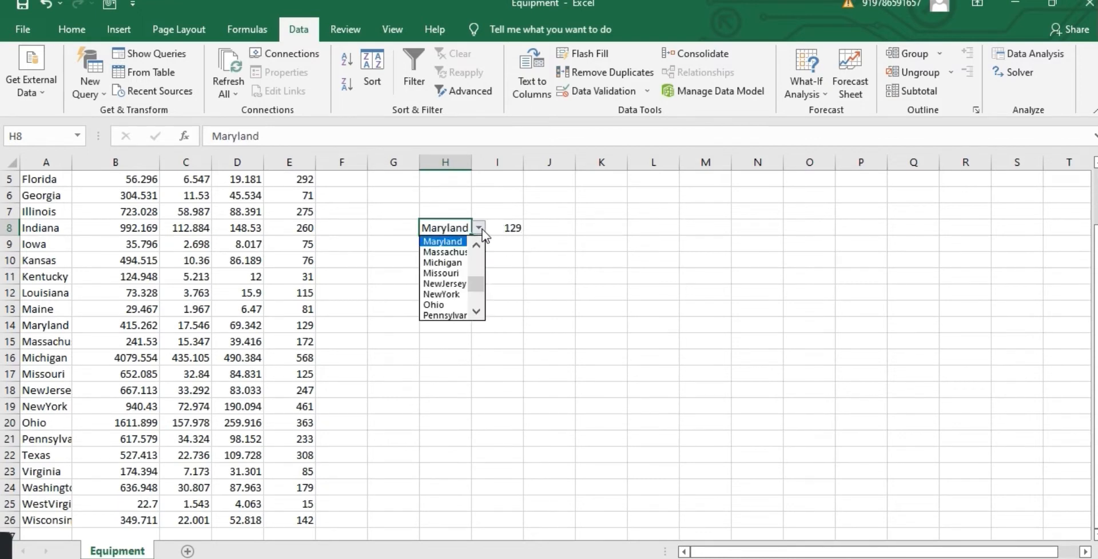
left_click_drag(479, 289, 476, 311)
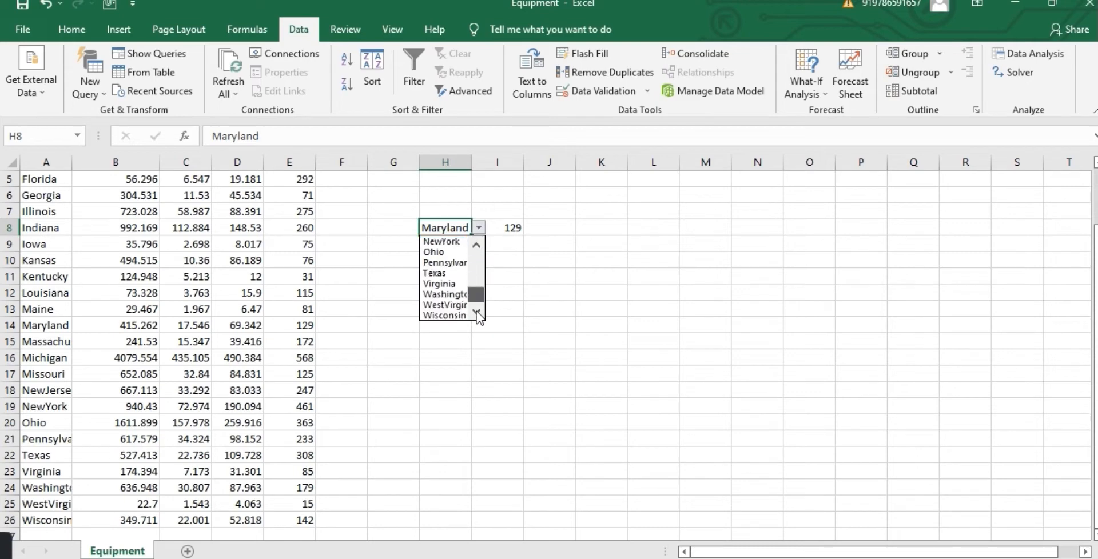
left_click(444, 314)
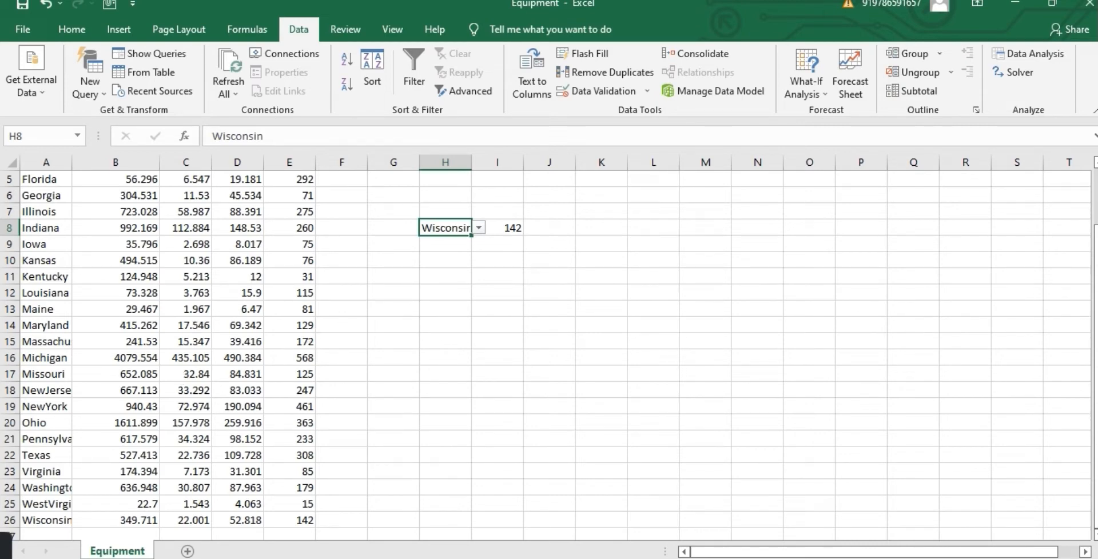
Step: Copy the whole Equipment data table and paste it transposed at A1 of a new sheet
mouse_move(1095, 370)
left_mouse_down()
mouse_move(1095, 313)
mouse_move(1095, 371)
left_mouse_up()
left_click(180, 420)
key("ctrl+a")
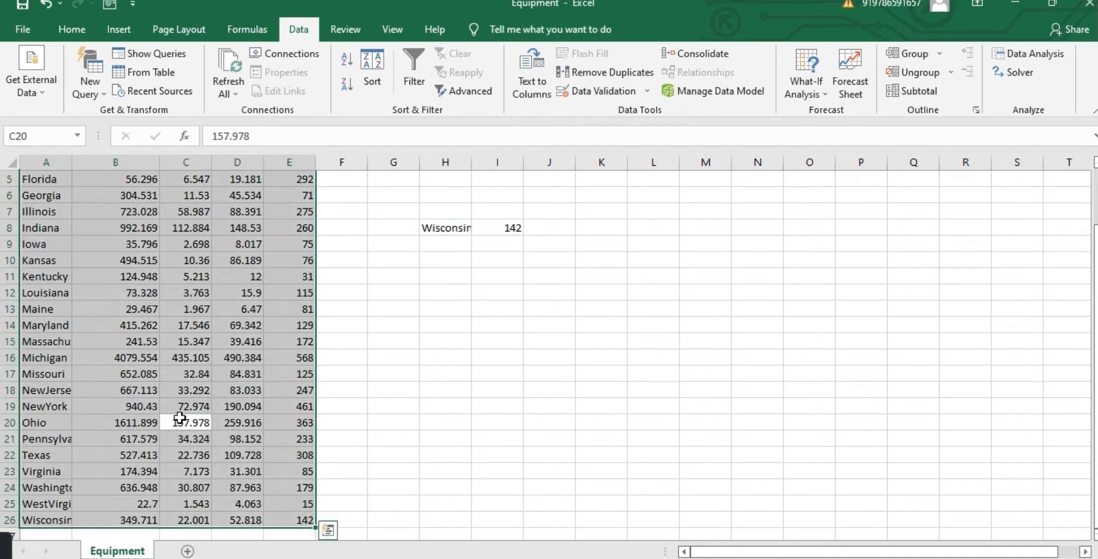
key("ctrl+c")
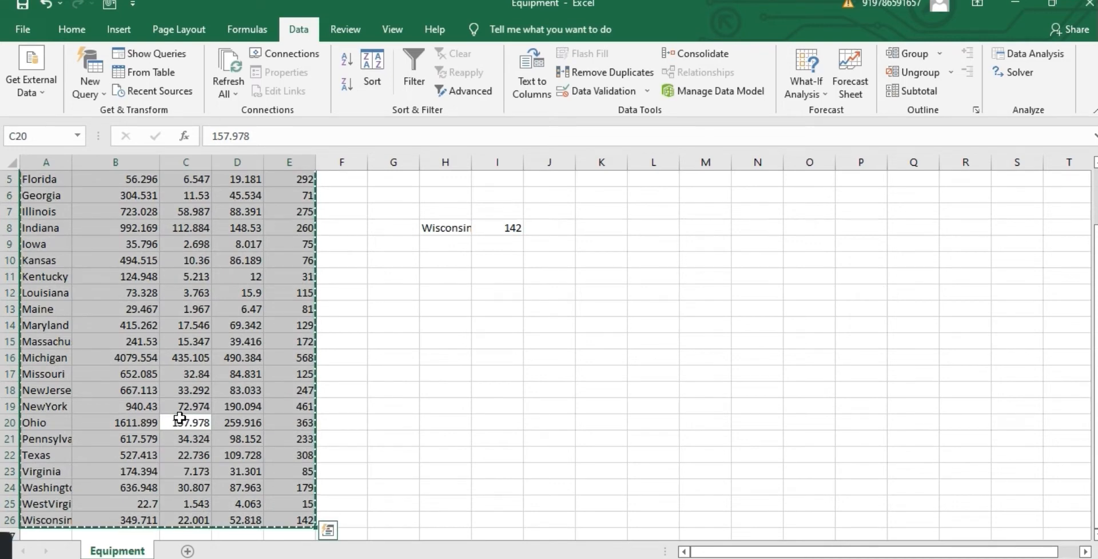
left_click(187, 551)
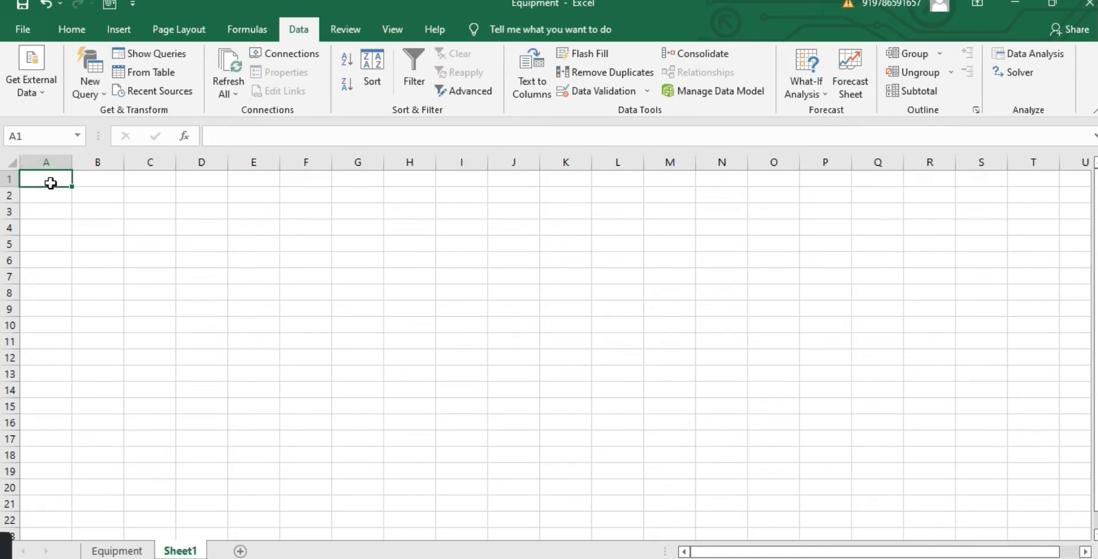
right_click(51, 183)
left_click(136, 248)
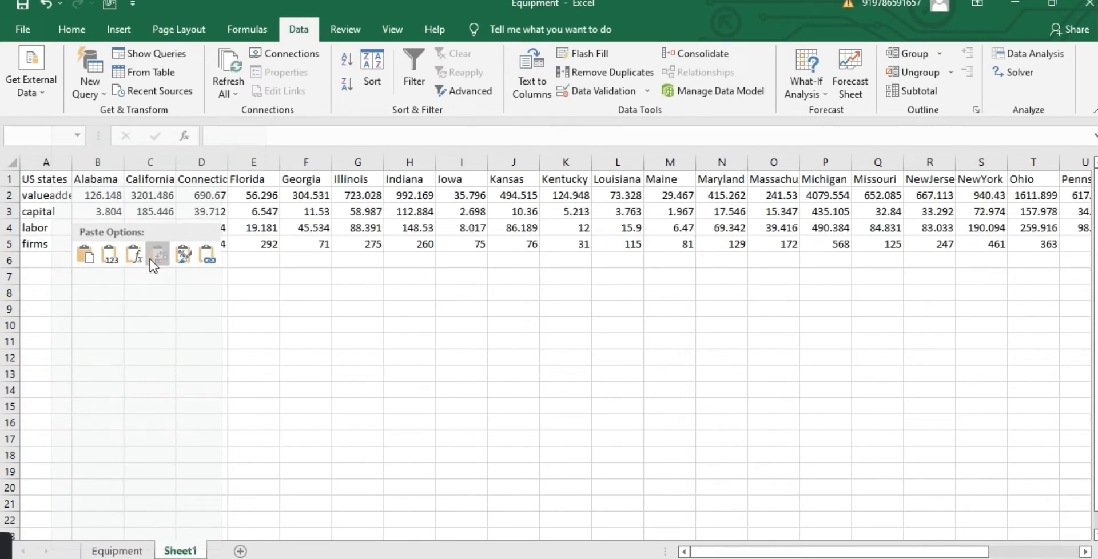
Step: Enter Florida in cell E10 below the transposed table as the state to look up
left_click(243, 325)
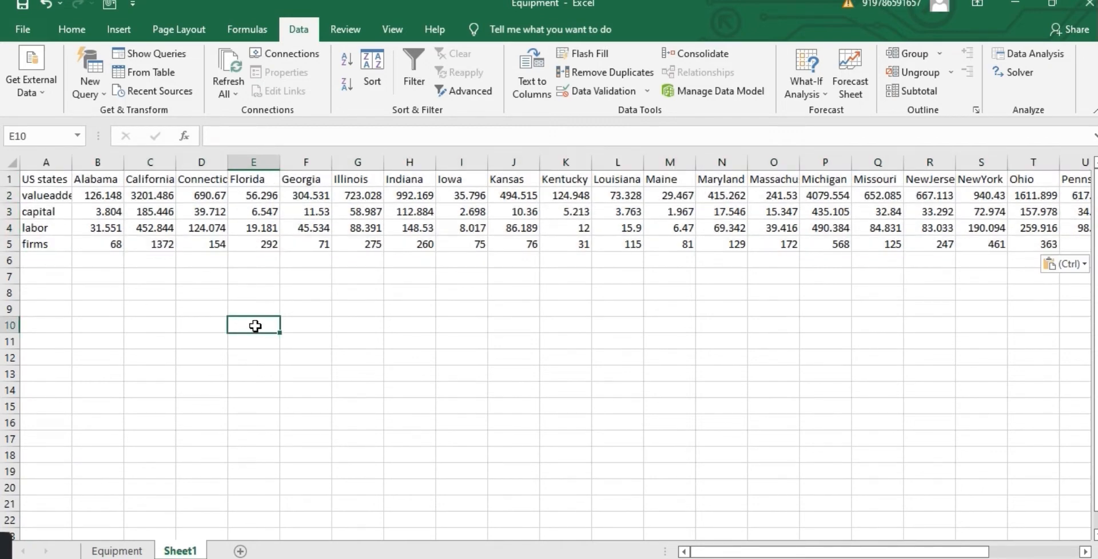
type("F")
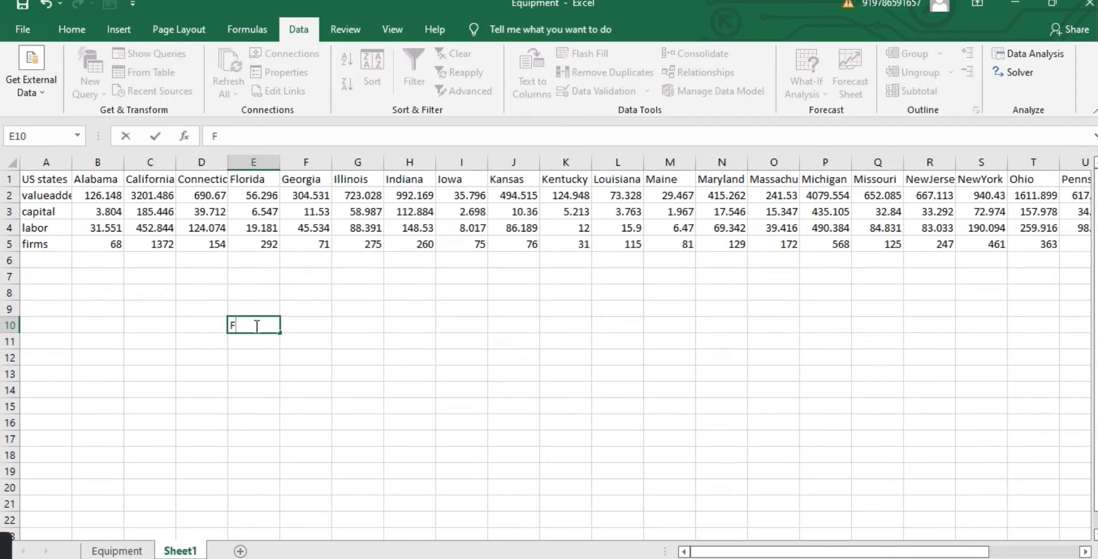
type("lorida")
Step: Begin an XLOOKUP formula in F10 with E10 as the lookup value and $B$1:$Z$1 as the absolute lookup array
left_click(301, 326)
type("=")
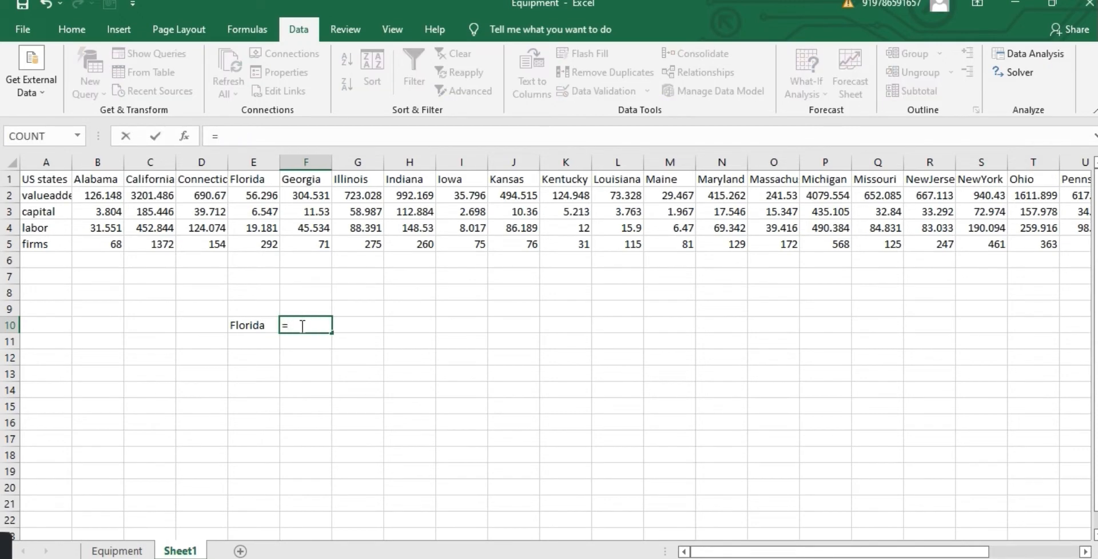
type("XLOOK")
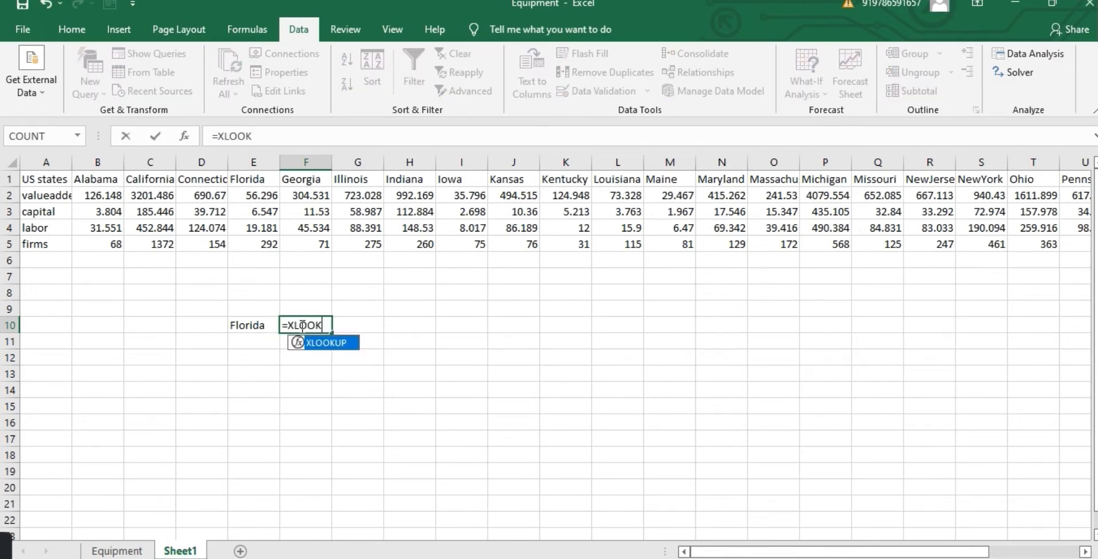
type("UP")
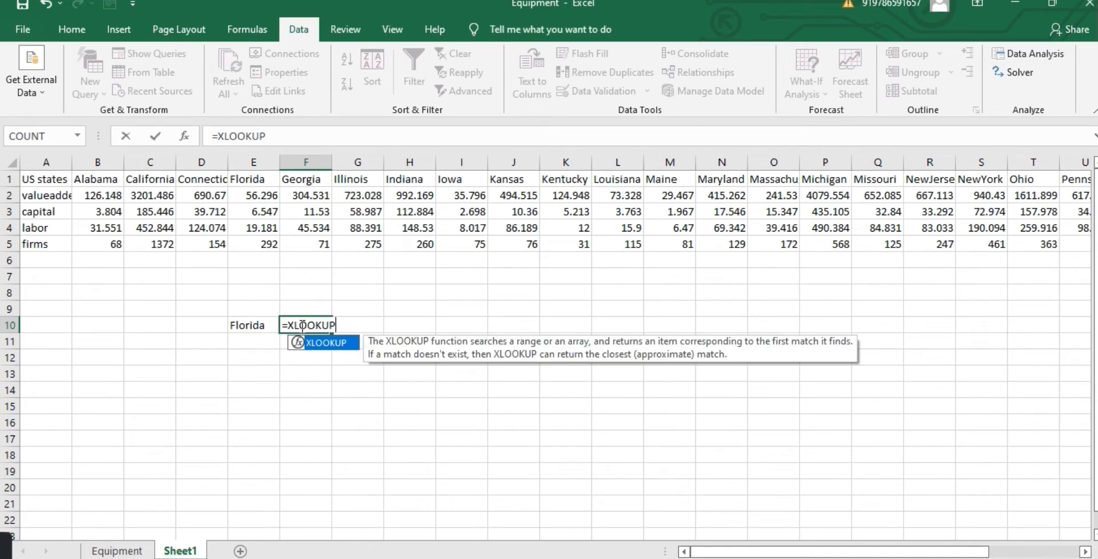
type("(")
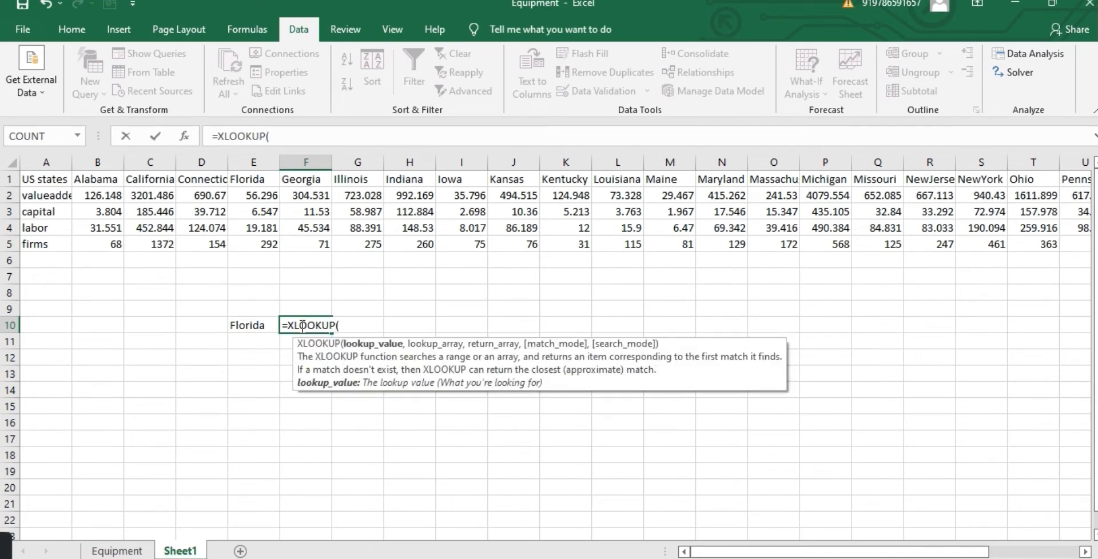
left_click(244, 330)
type(",")
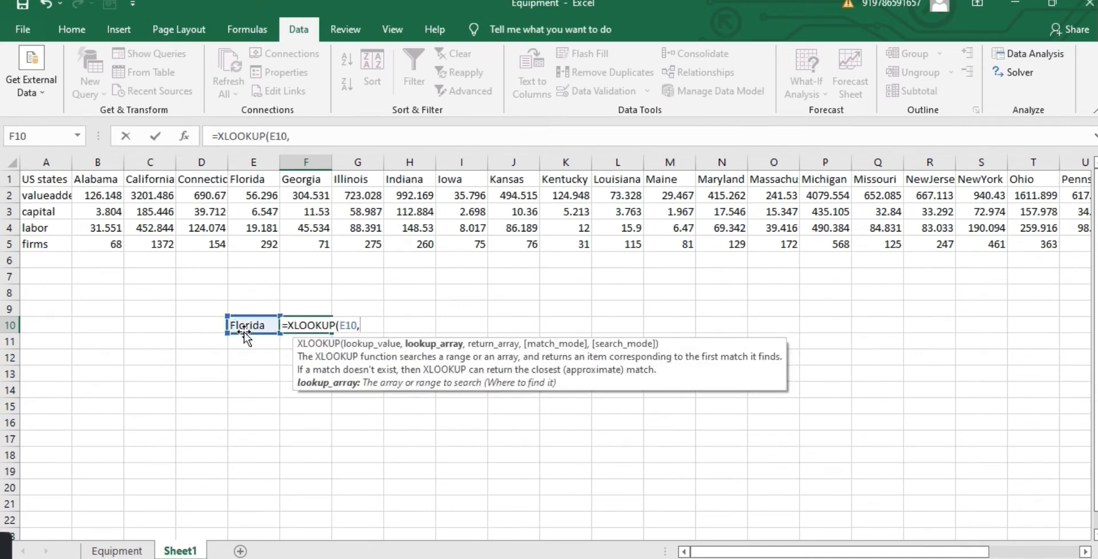
left_click(94, 182)
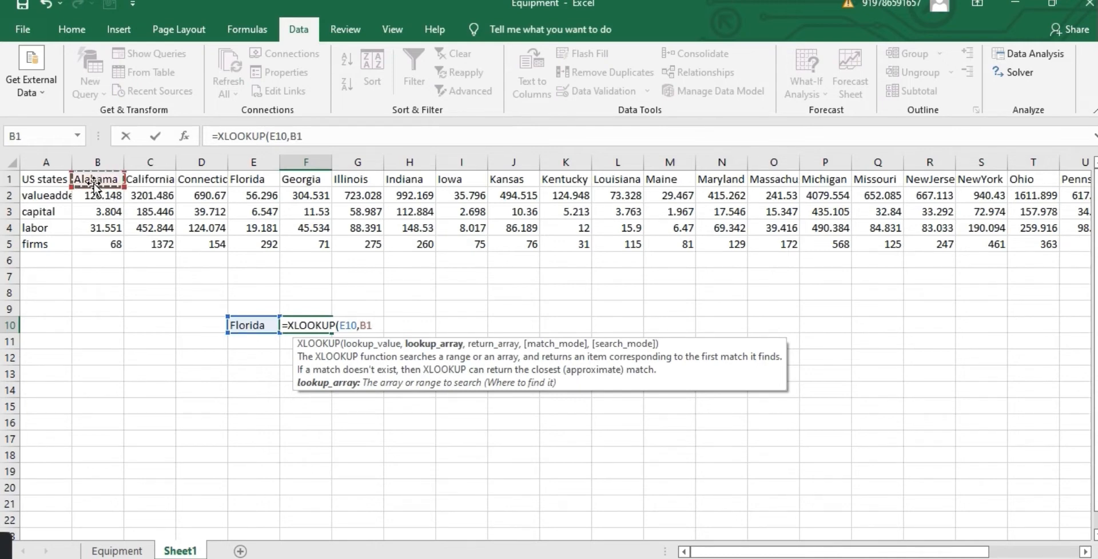
key("ctrl+shift+Right")
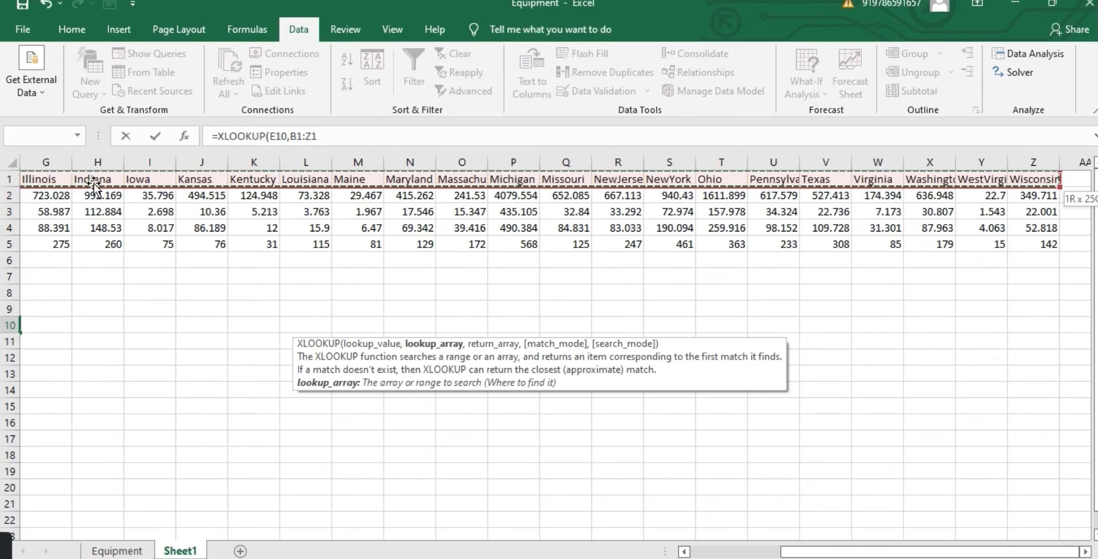
key("F4")
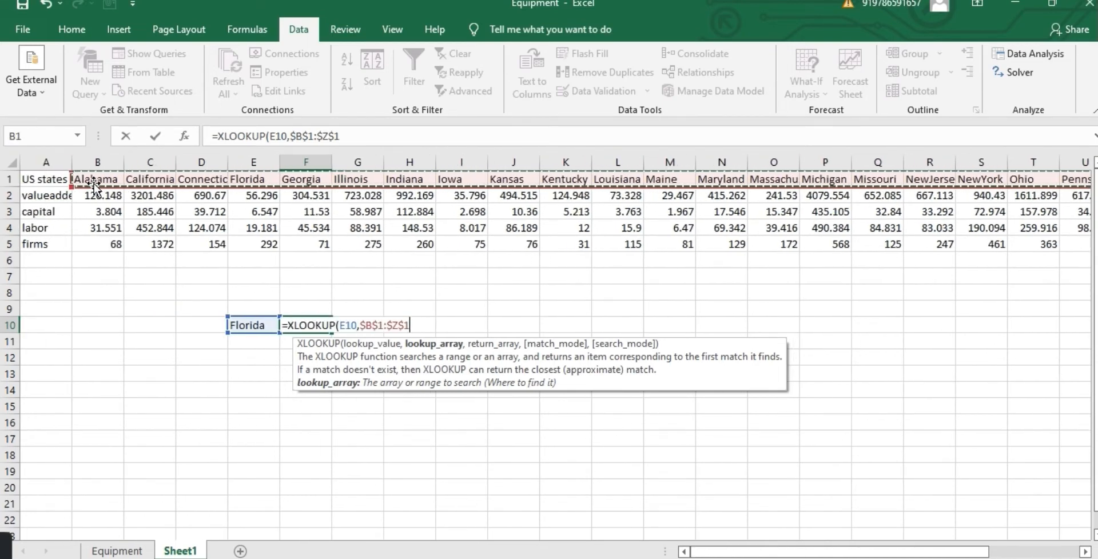
type(",")
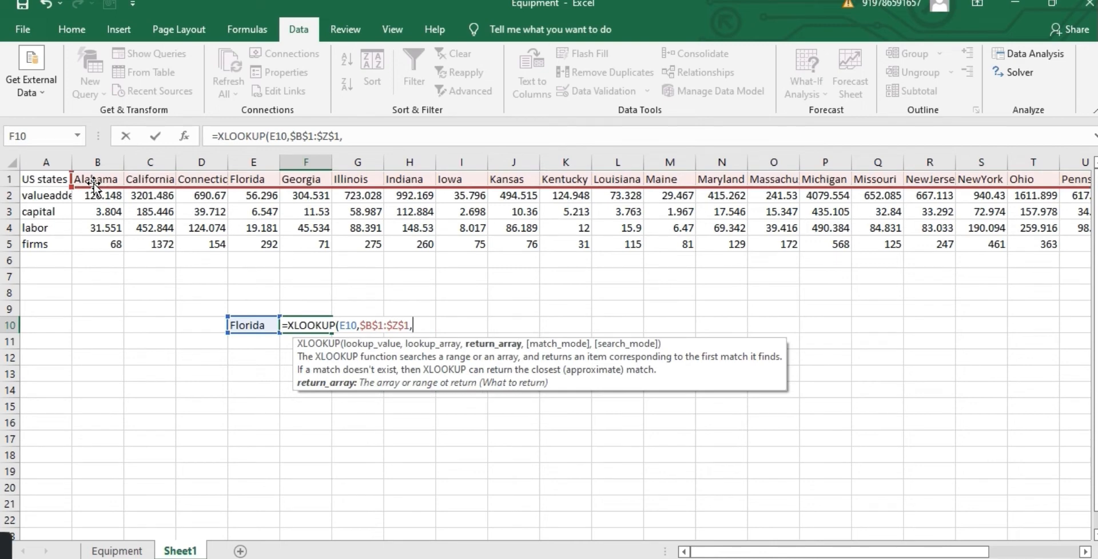
Step: Complete the XLOOKUP formula in F10 with the capital row $B$3:$Z$3 as the absolute return array
left_click(102, 215)
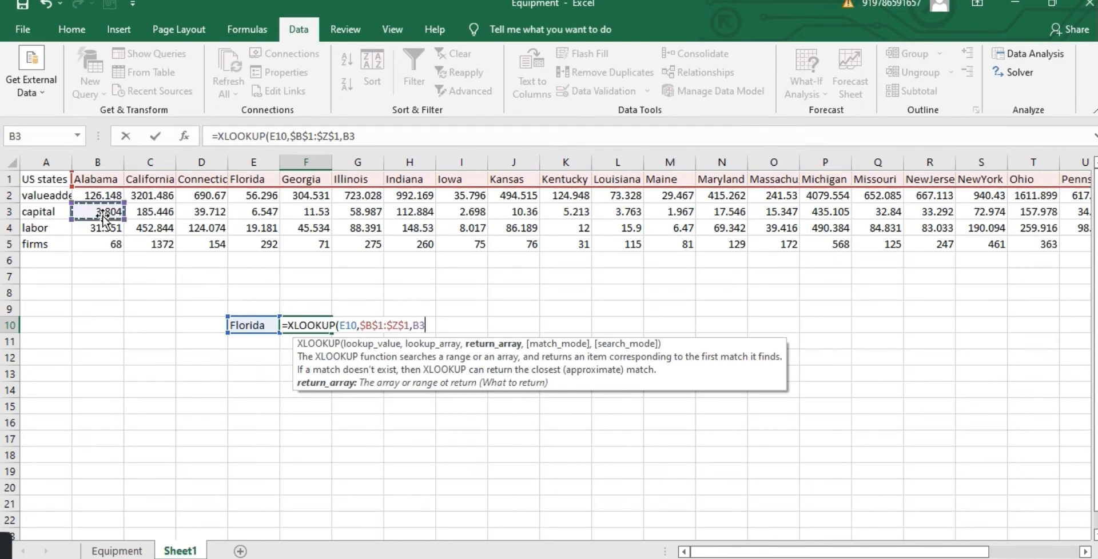
key("ctrl+shift+Right")
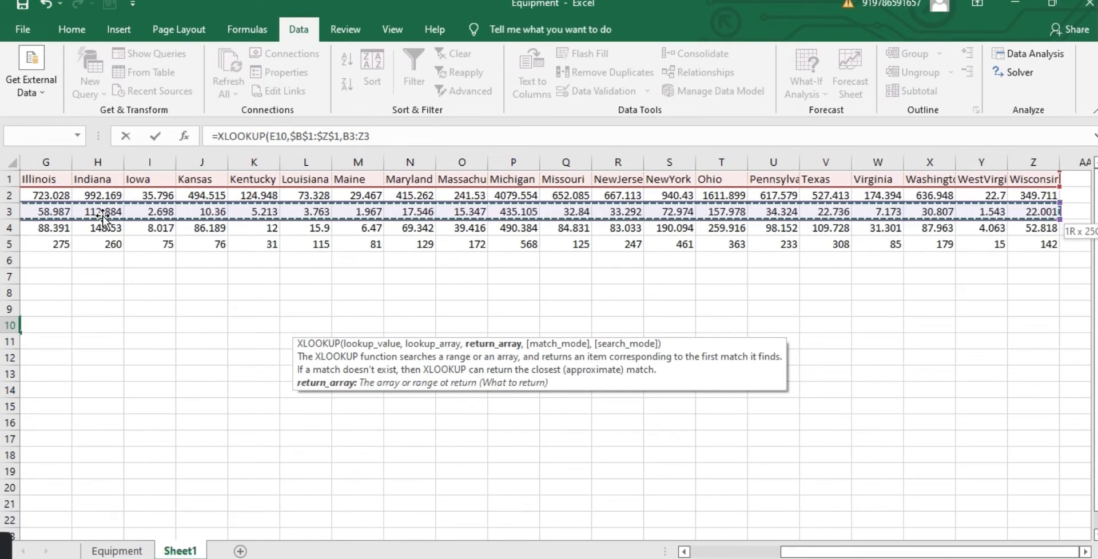
key("F4")
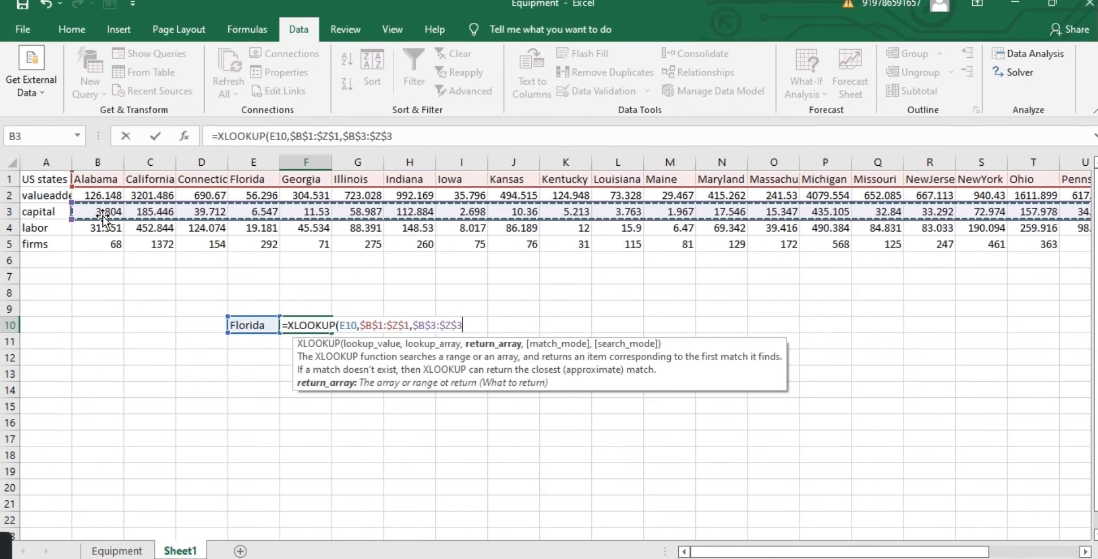
type(")")
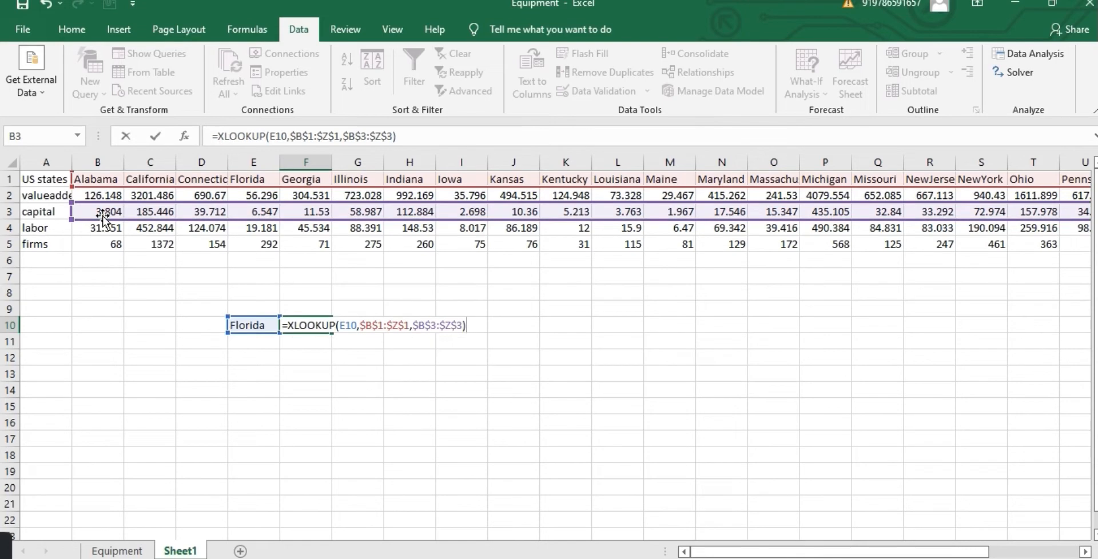
key("Return")
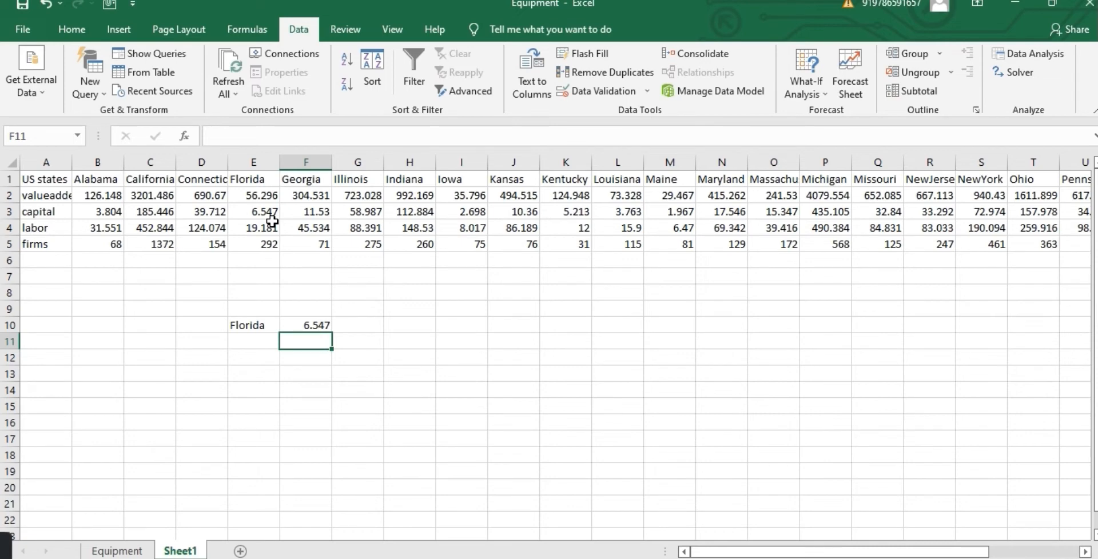
Step: Add another worksheet to the workbook and rename it NEW
left_click(240, 551)
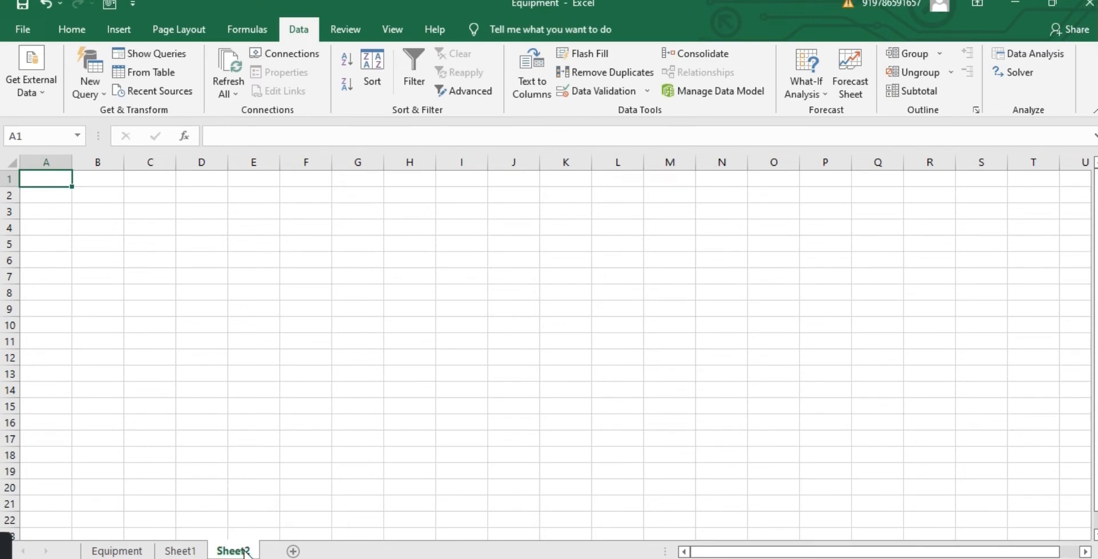
right_click(245, 552)
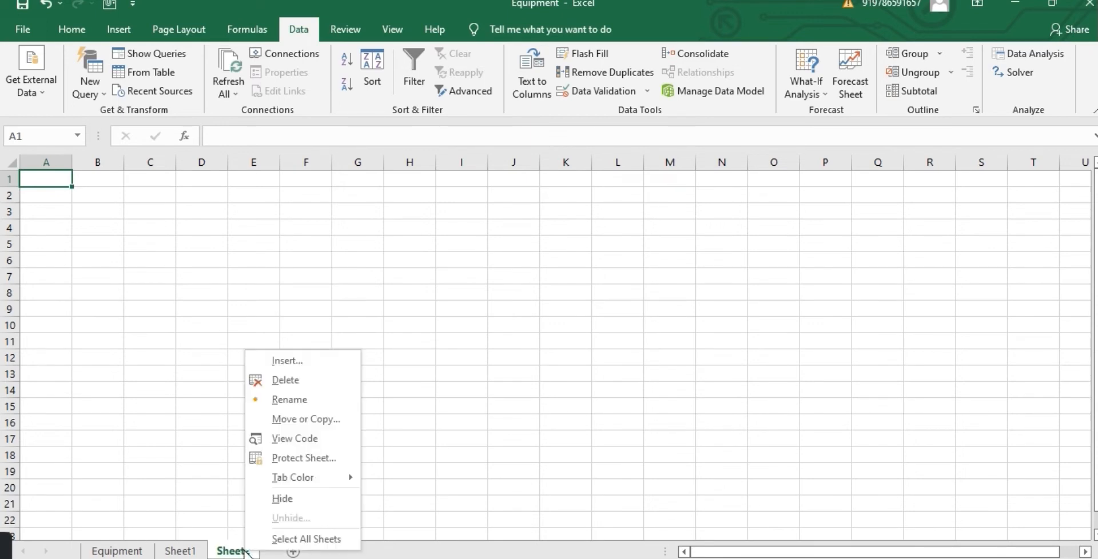
left_click(293, 403)
type("NW")
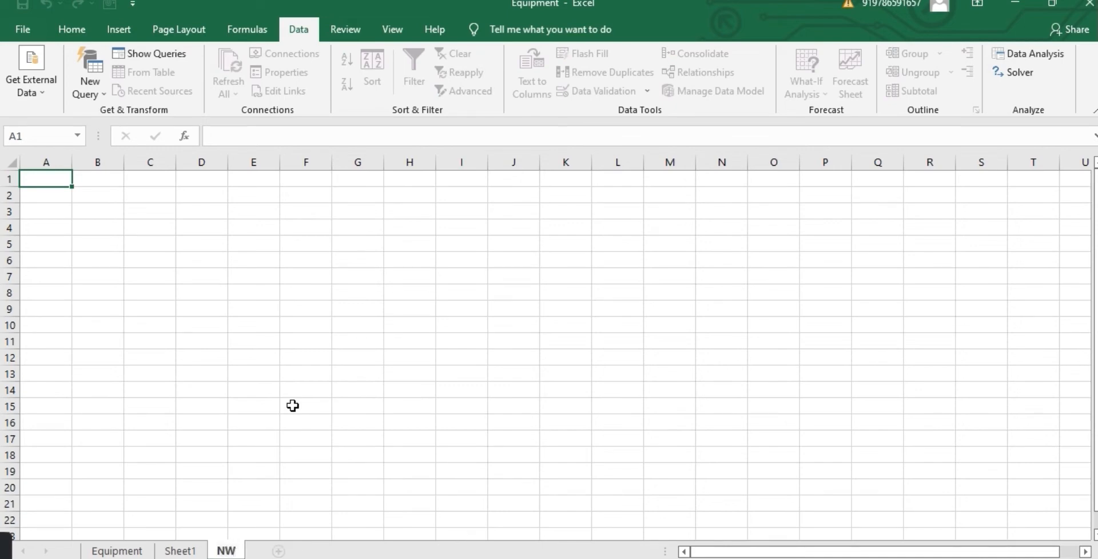
key("BackSpace")
type("EW")
Step: Copy the US states column, header included, from the Equipment sheet to A1 of the NEW sheet and widen column A to fit
left_click(125, 551)
left_click(125, 551)
left_click(117, 440)
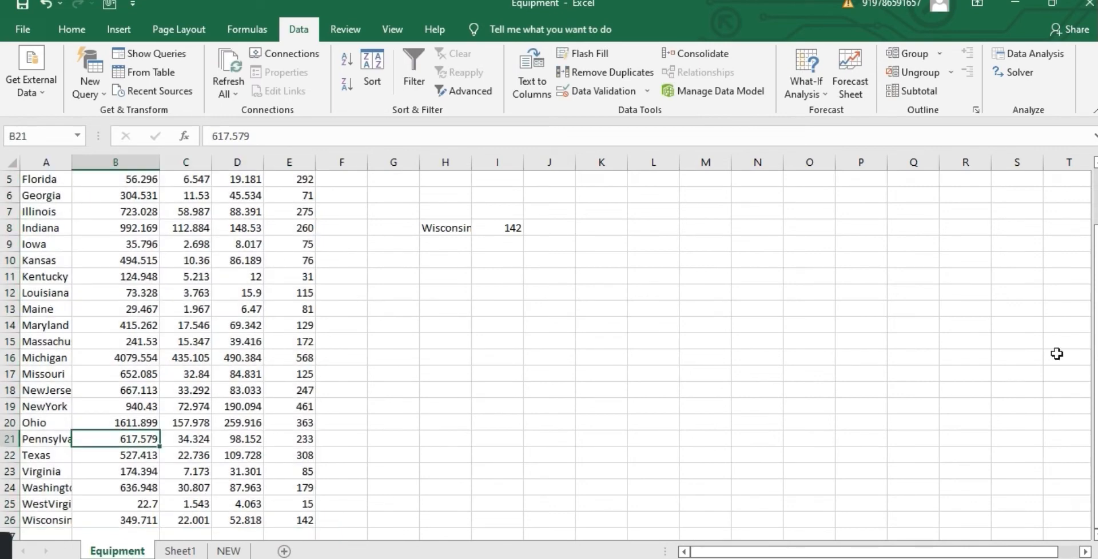
left_click_drag(1095, 331, 1095, 269)
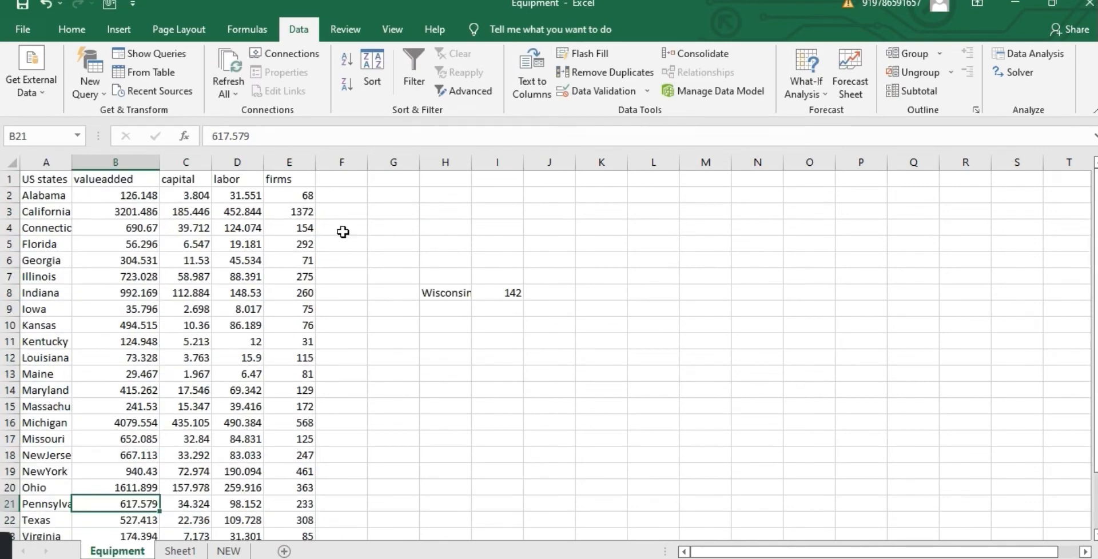
left_click(37, 178)
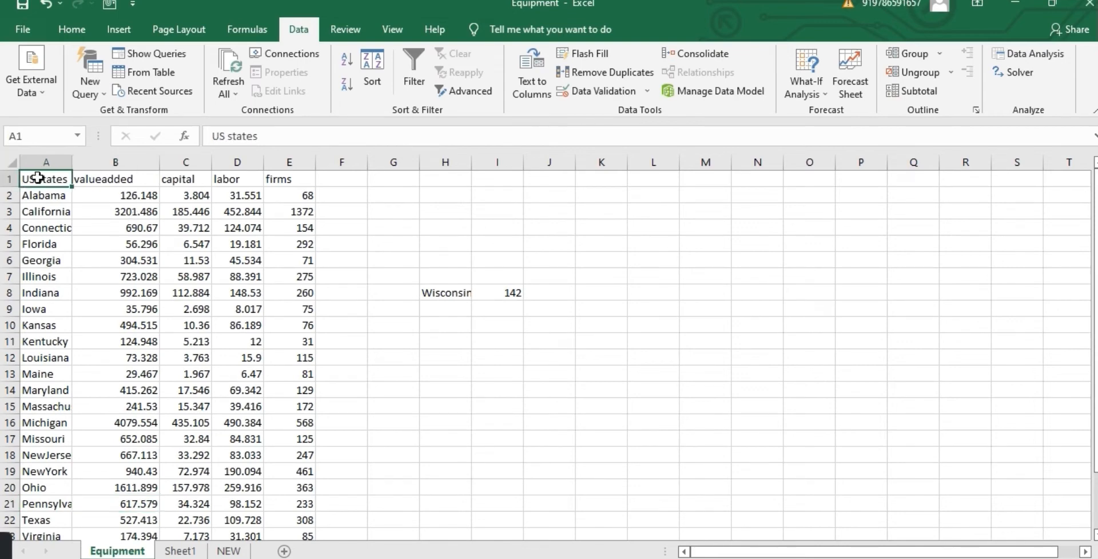
key("ctrl+shift+Down")
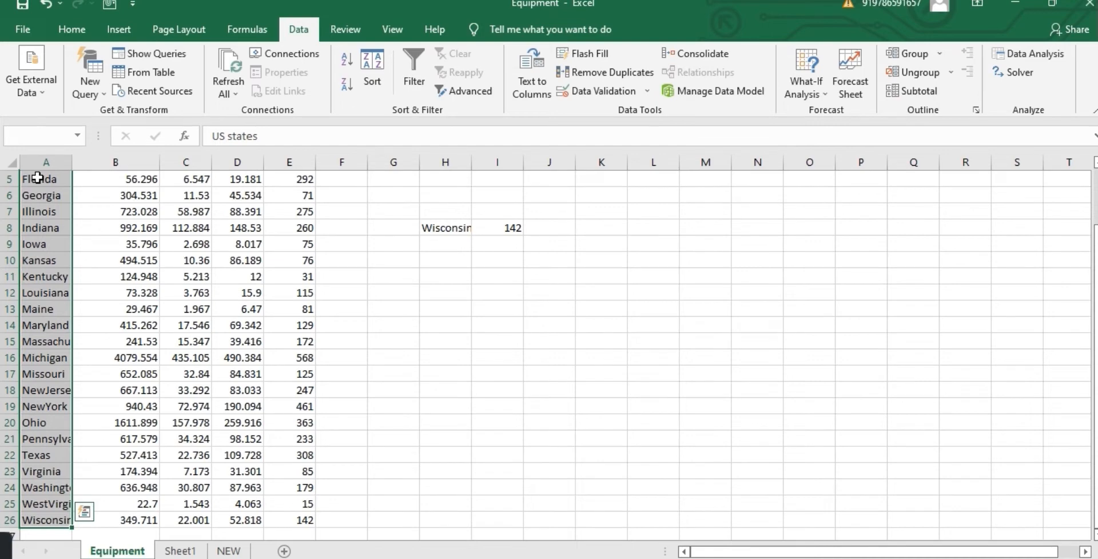
key("ctrl+c")
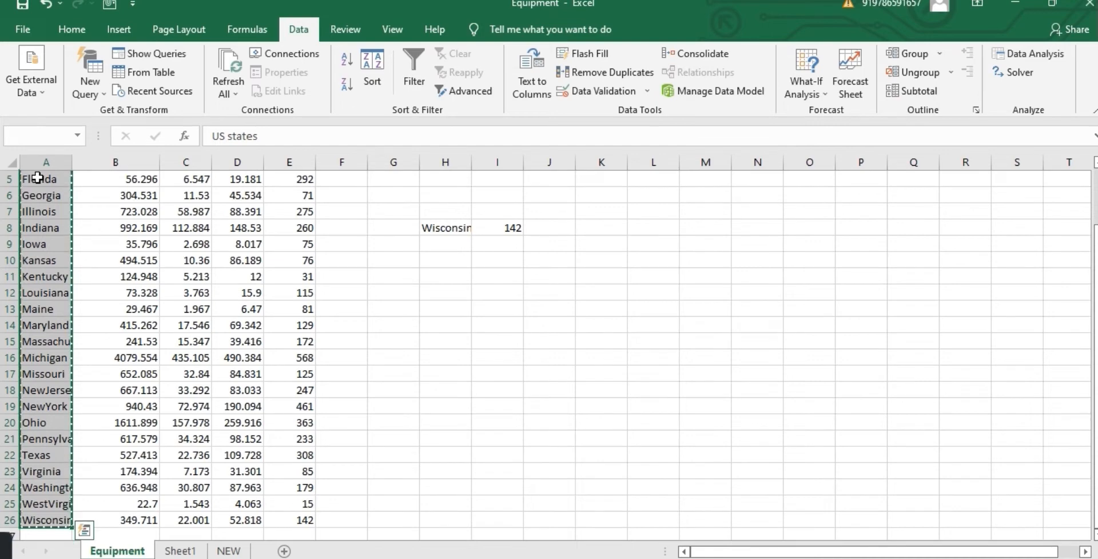
left_click(228, 550)
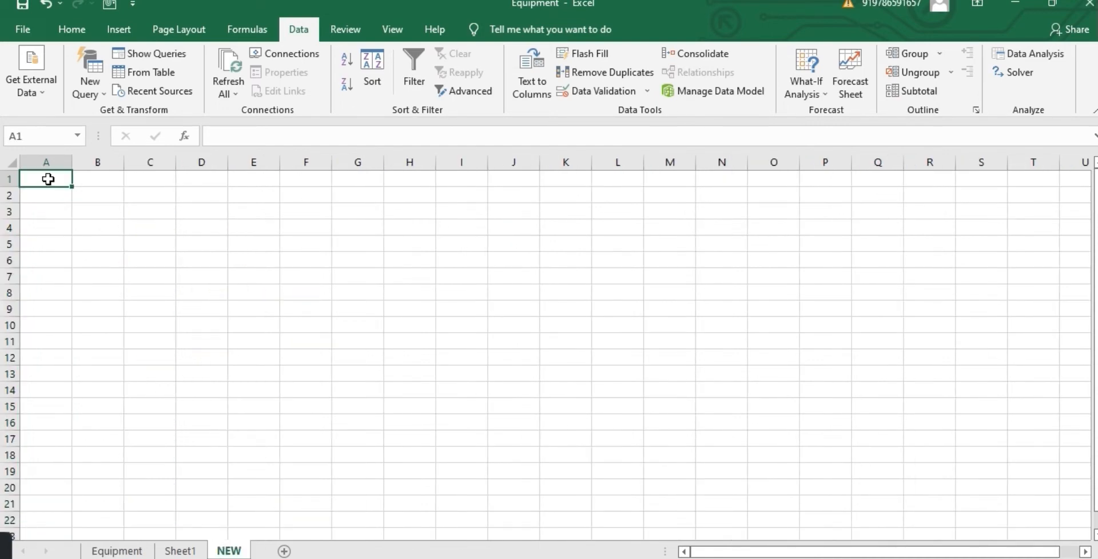
key("ctrl+v")
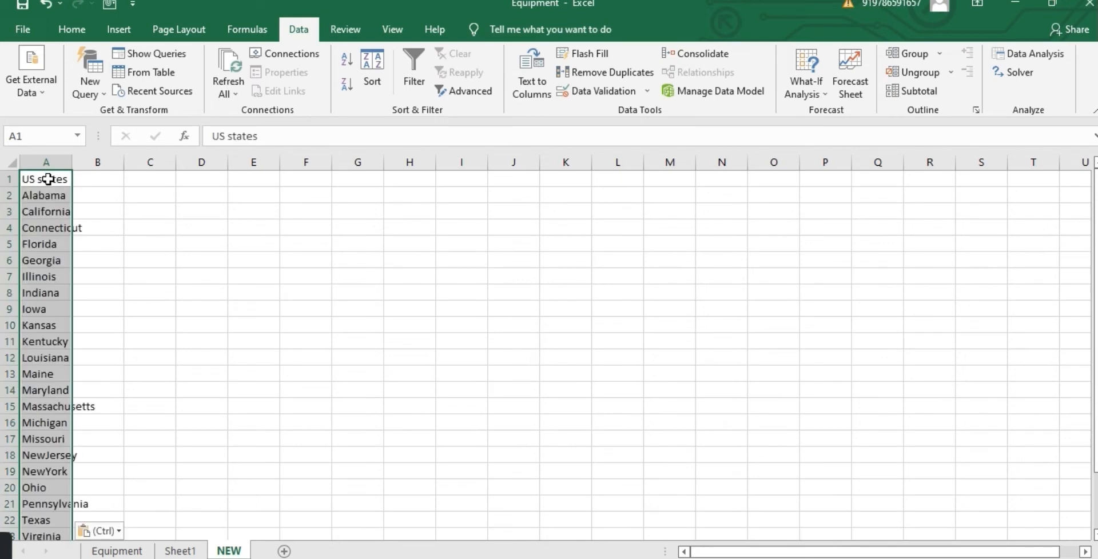
left_click_drag(72, 163, 93, 164)
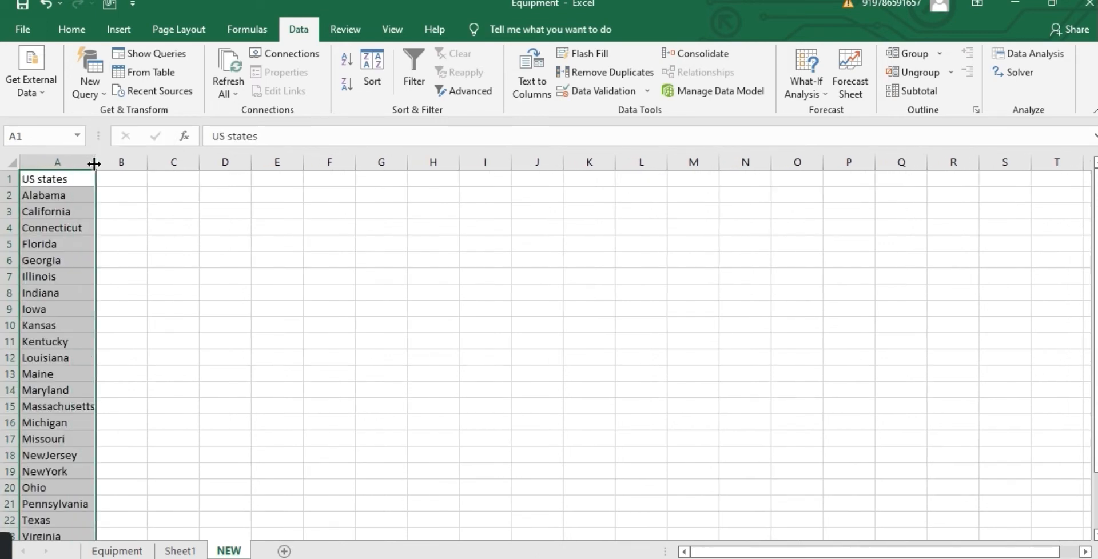
left_click(117, 551)
left_click_drag(1095, 393, 1095, 334)
left_click(634, 534)
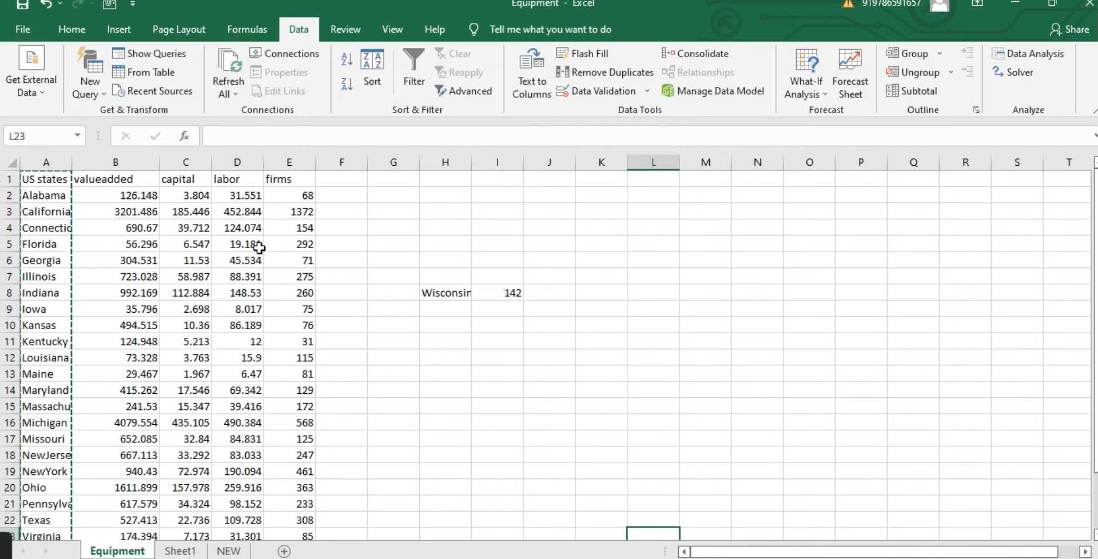
left_click(227, 550)
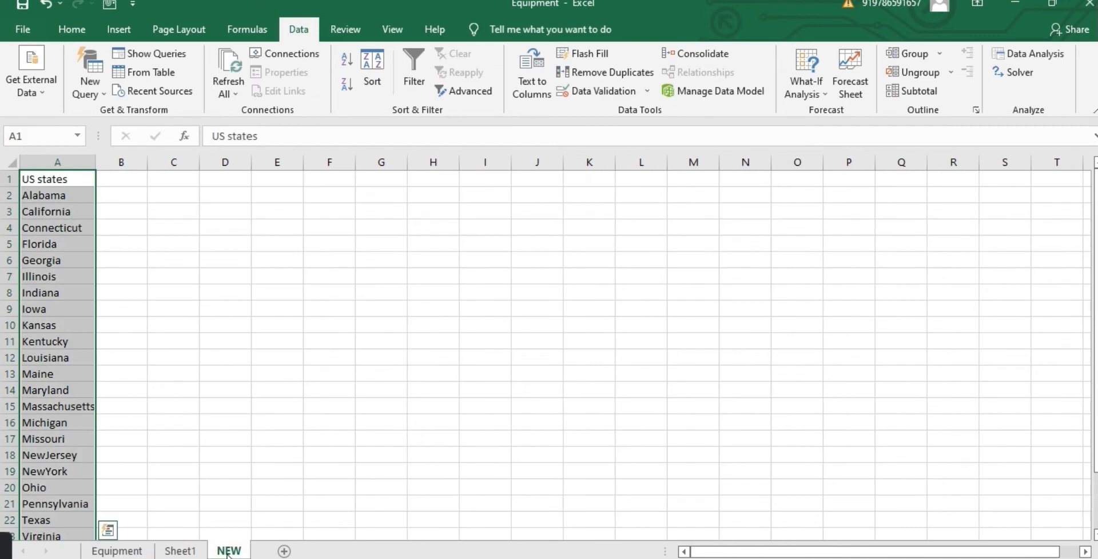
Step: Begin an XLOOKUP formula in B4 of the NEW sheet with A13 (Maine) as the lookup value
left_click(235, 229)
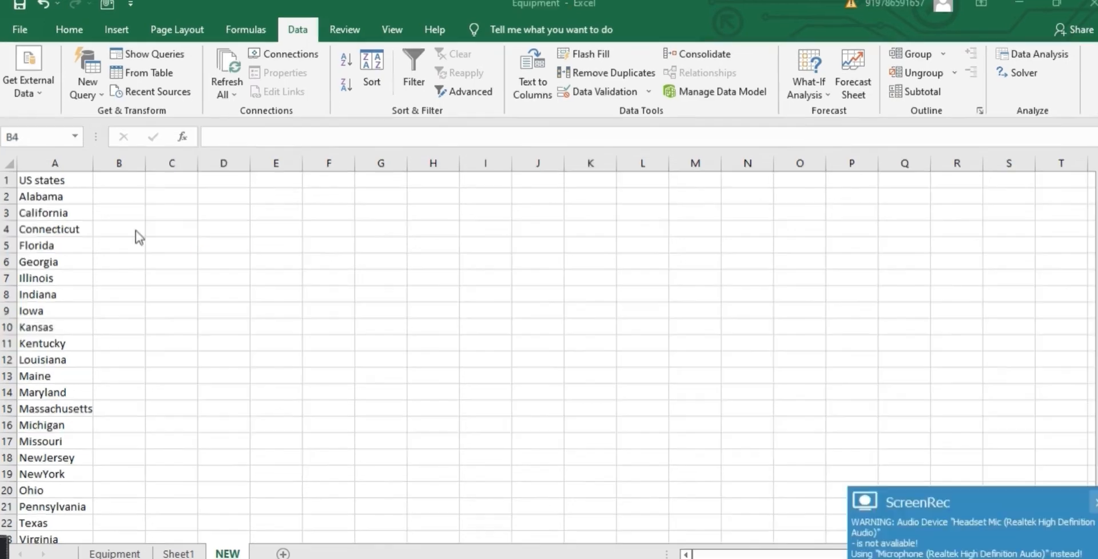
left_click(137, 228)
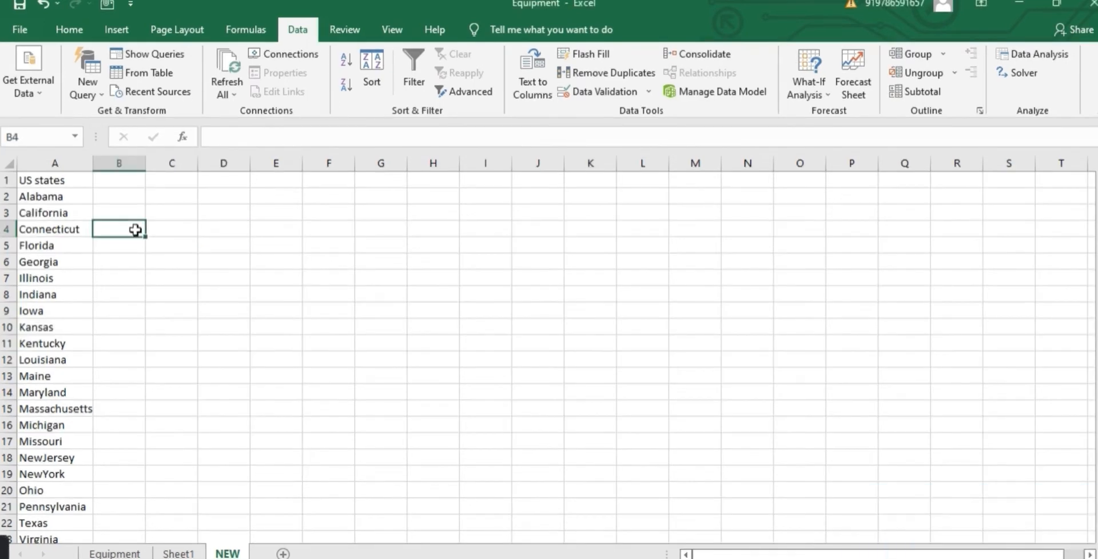
type("=")
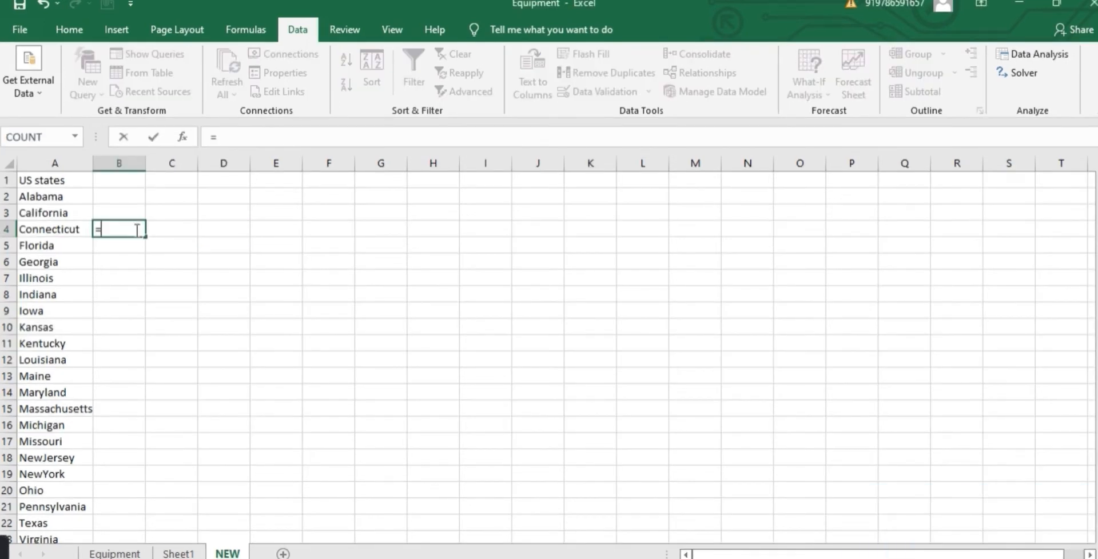
type("XLOOKUP")
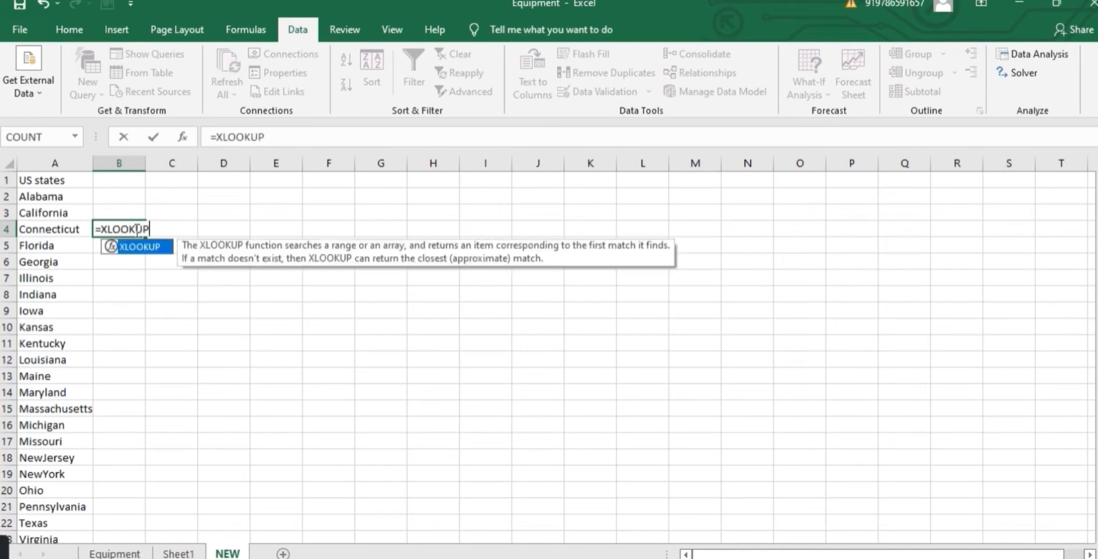
type("(")
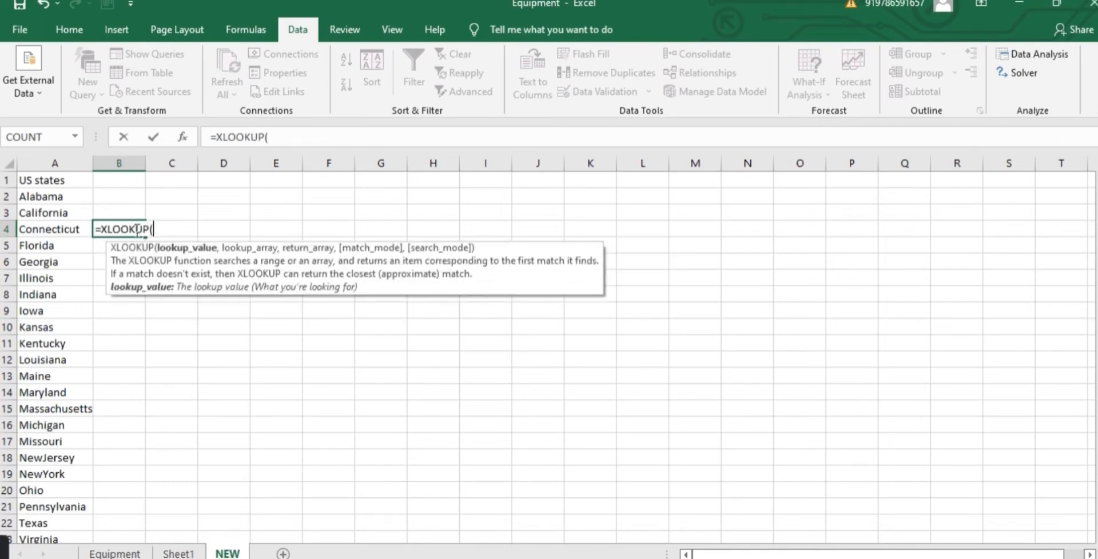
left_click(50, 377)
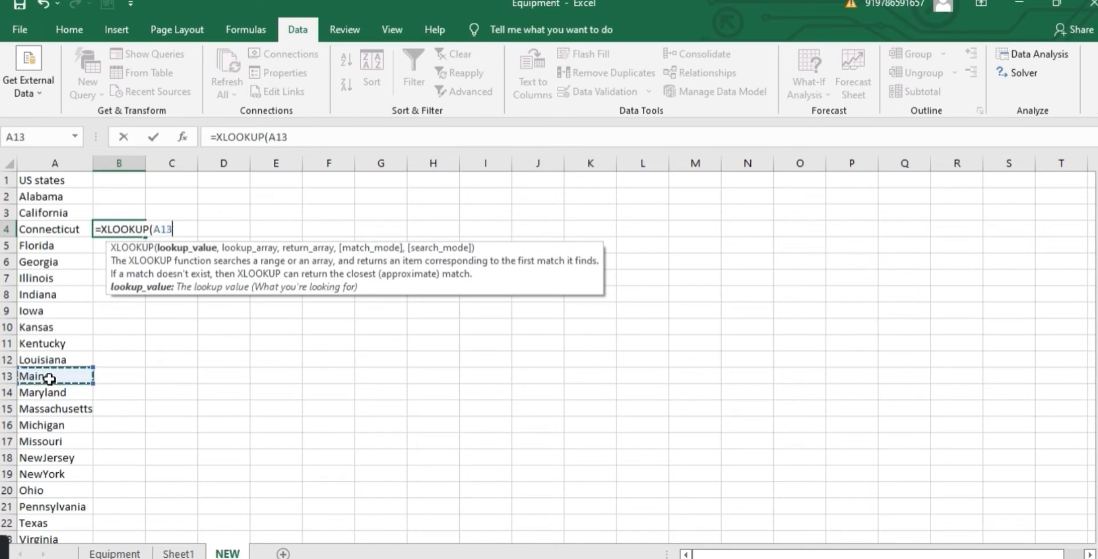
type(",")
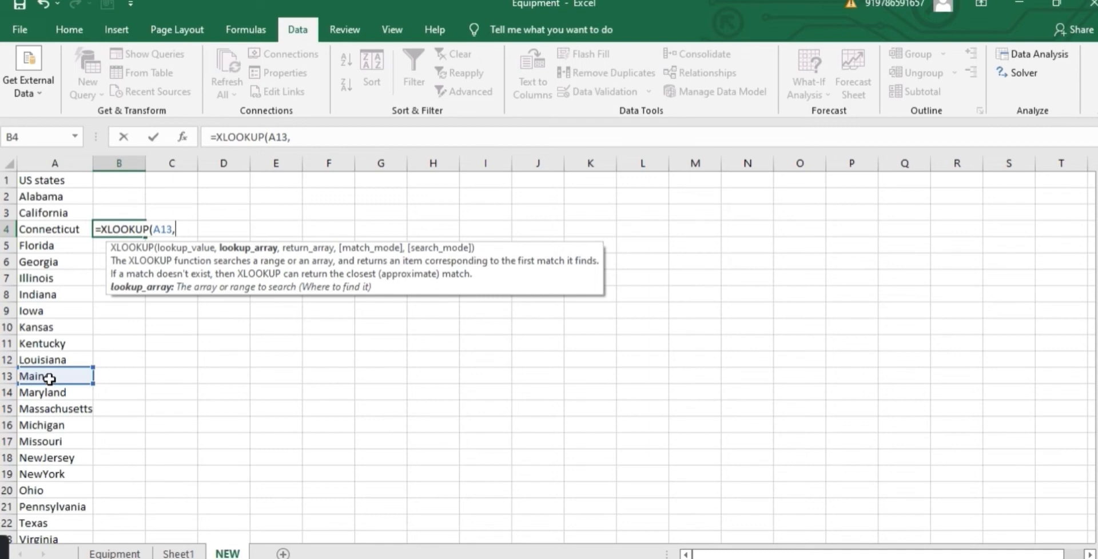
Step: Set the formula's lookup array to the absolute state range Equipment!$A$2:$A$26
left_click(106, 552)
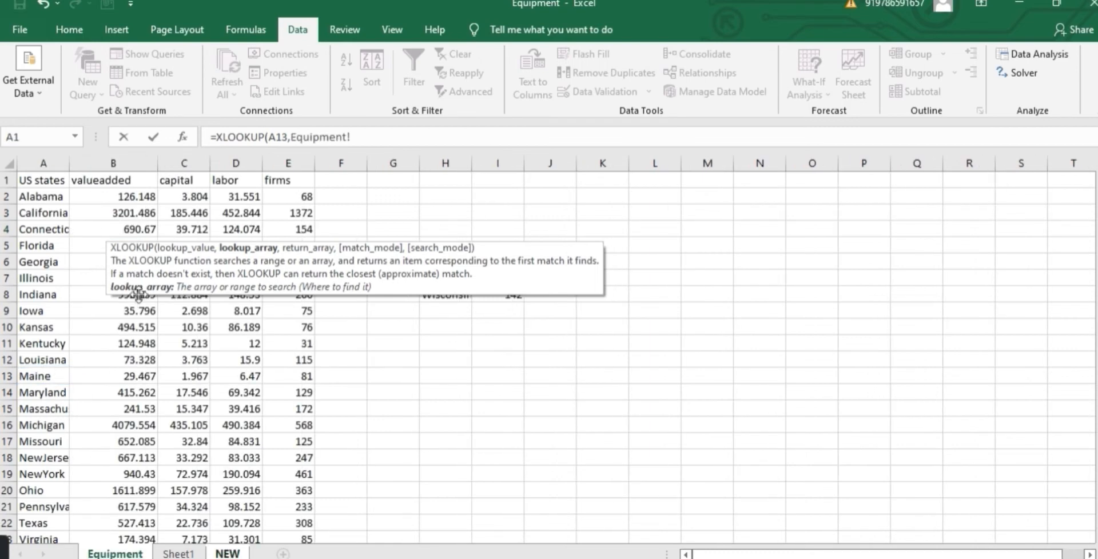
left_click(44, 193)
key("ctrl+shift+Down")
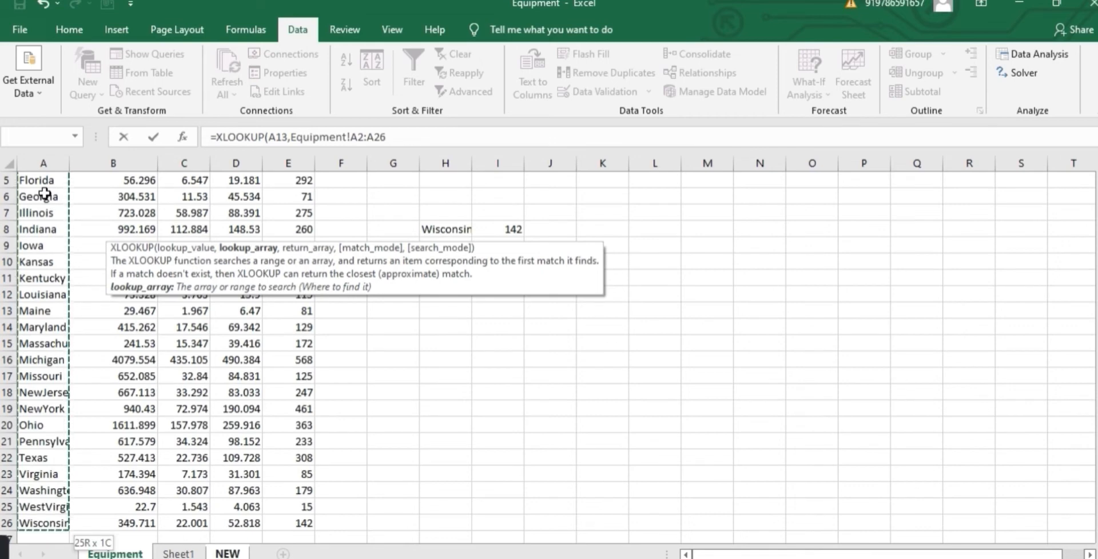
key("F4")
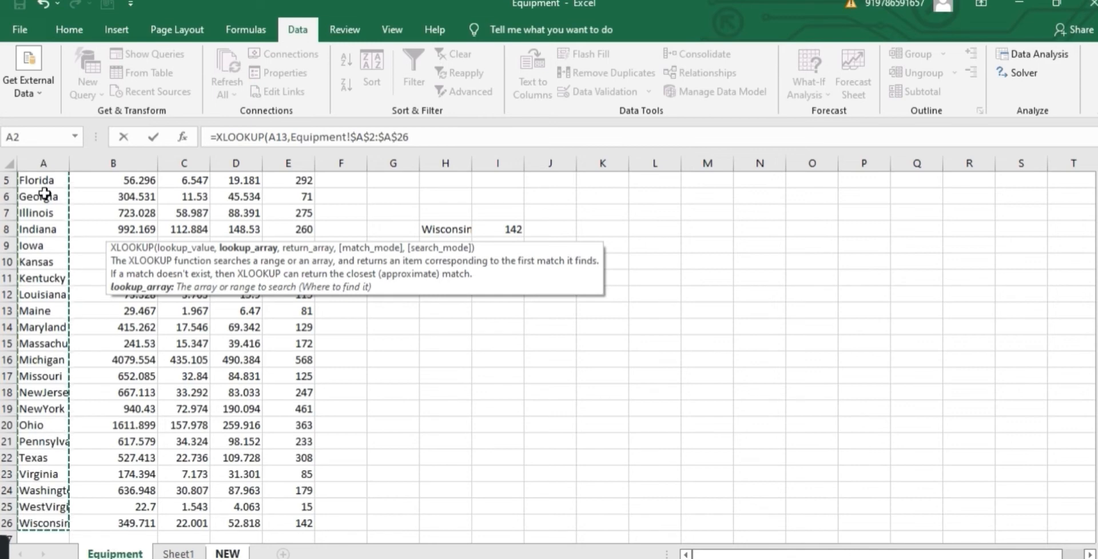
type(",")
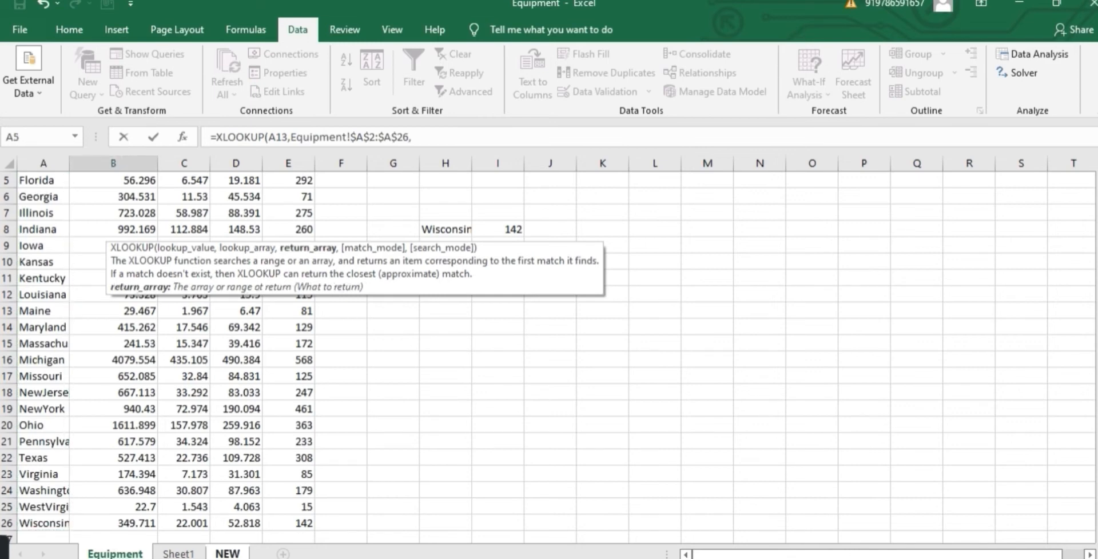
Step: Complete the XLOOKUP formula with the absolute labor range Equipment!$D$2:$D$26 as the return array
scroll(1057, 320, "up", 2)
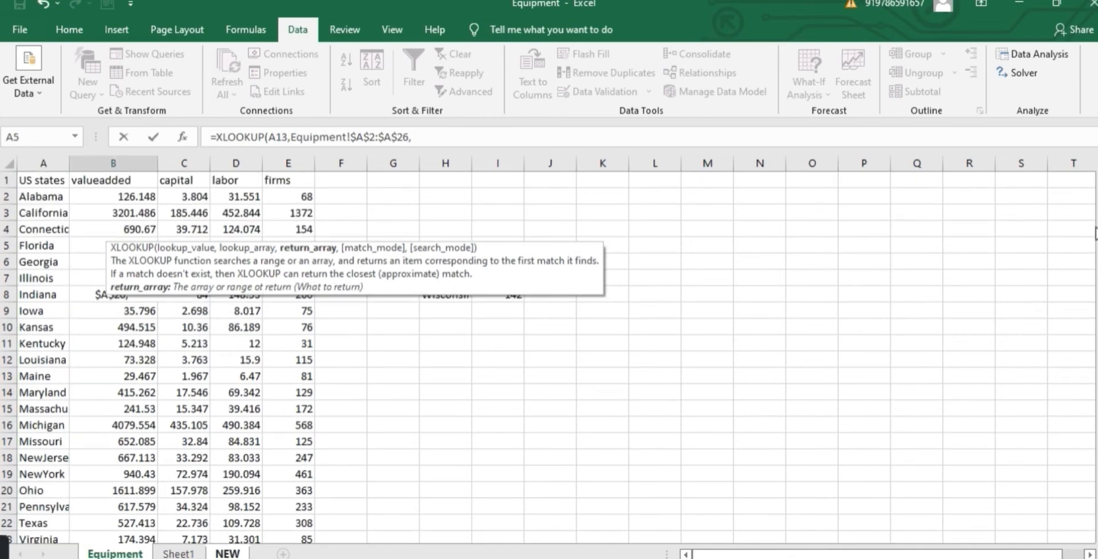
left_click(246, 196)
key("ctrl+shift+Down")
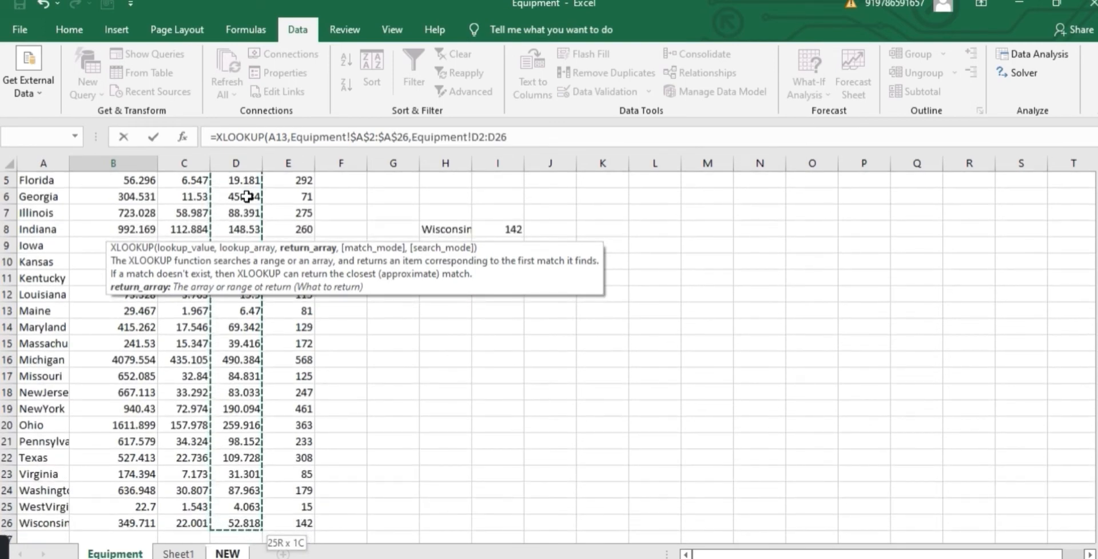
key("F4")
type(")")
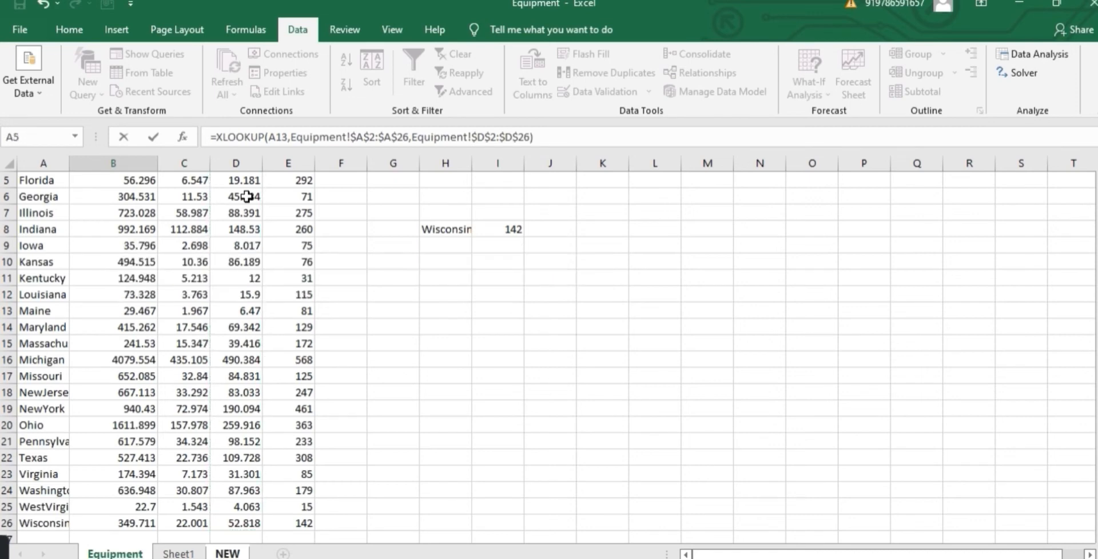
key("Return")
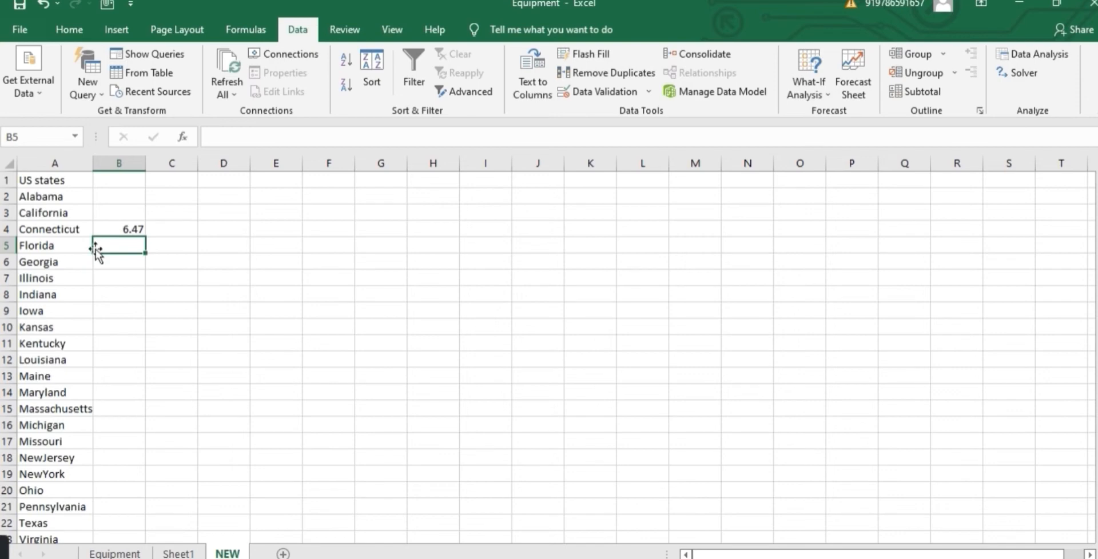
Step: Compare the XLOOKUP result in B4 of the NEW sheet with Maine's labor value on the Equipment sheet
left_click(138, 228)
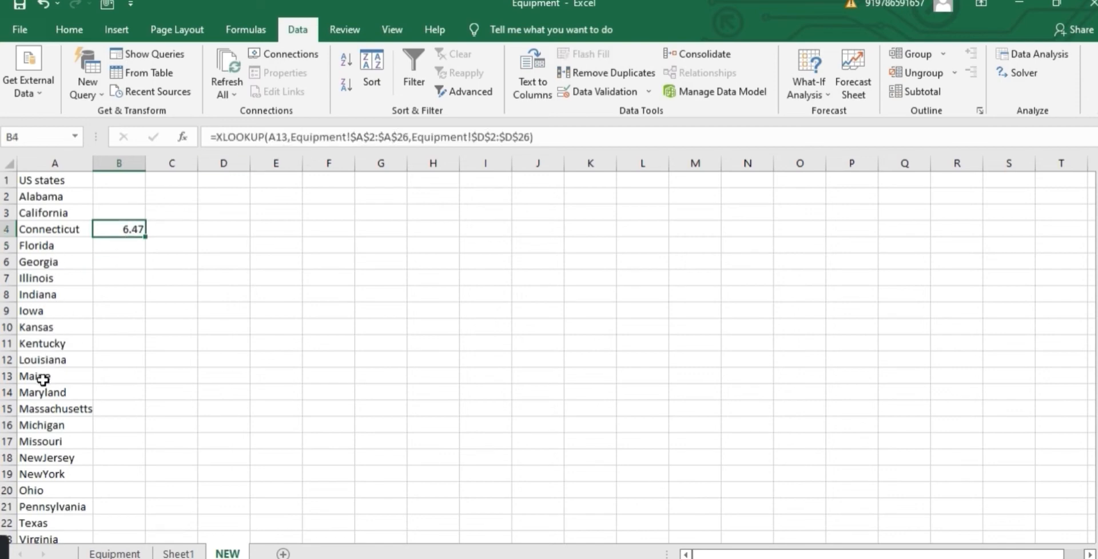
left_click(109, 554)
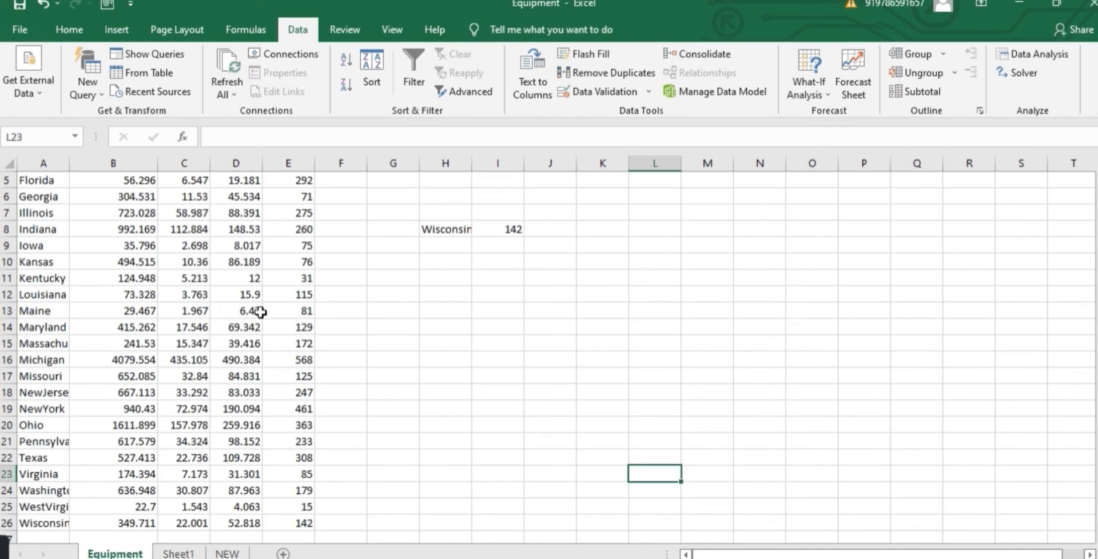
left_click(227, 552)
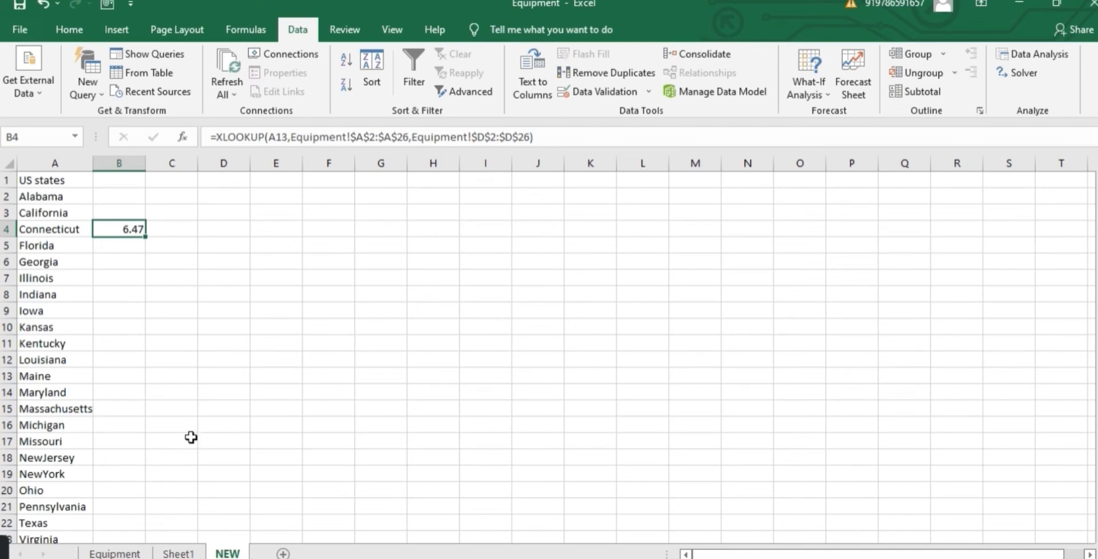
left_click(130, 554)
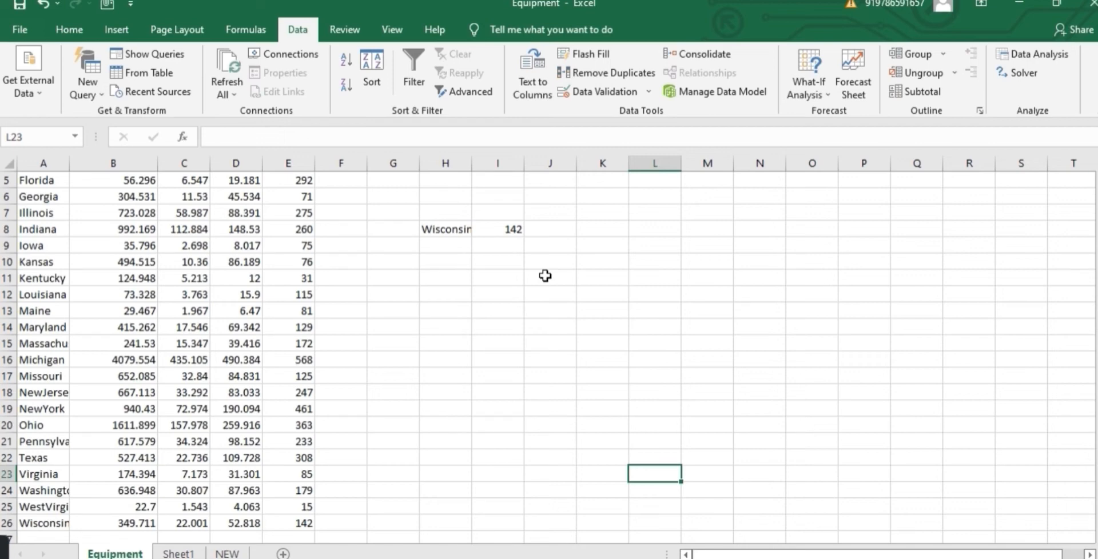
Step: Open the recent Monkeypox workbook
left_click(20, 33)
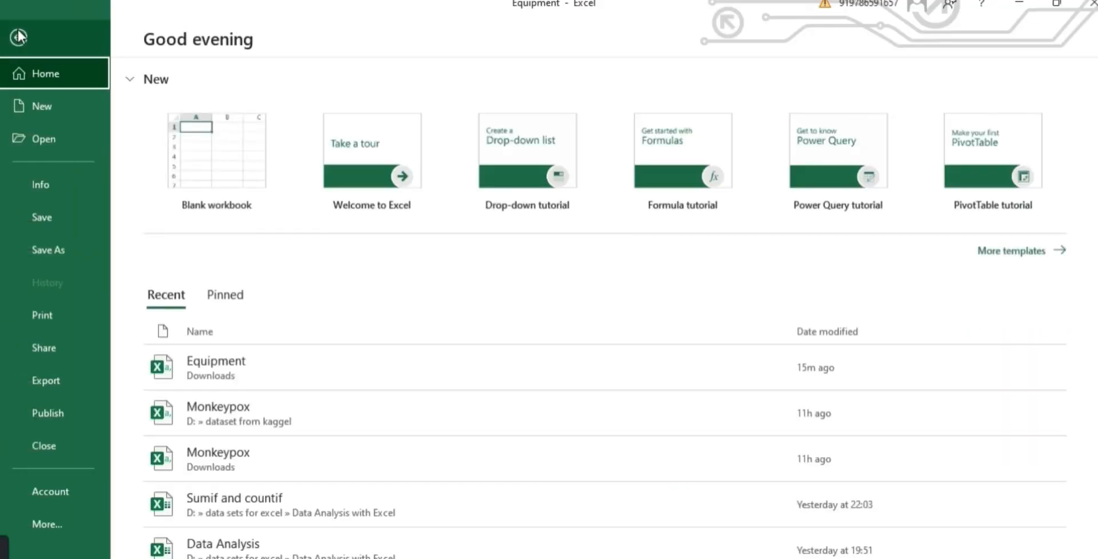
key("Escape")
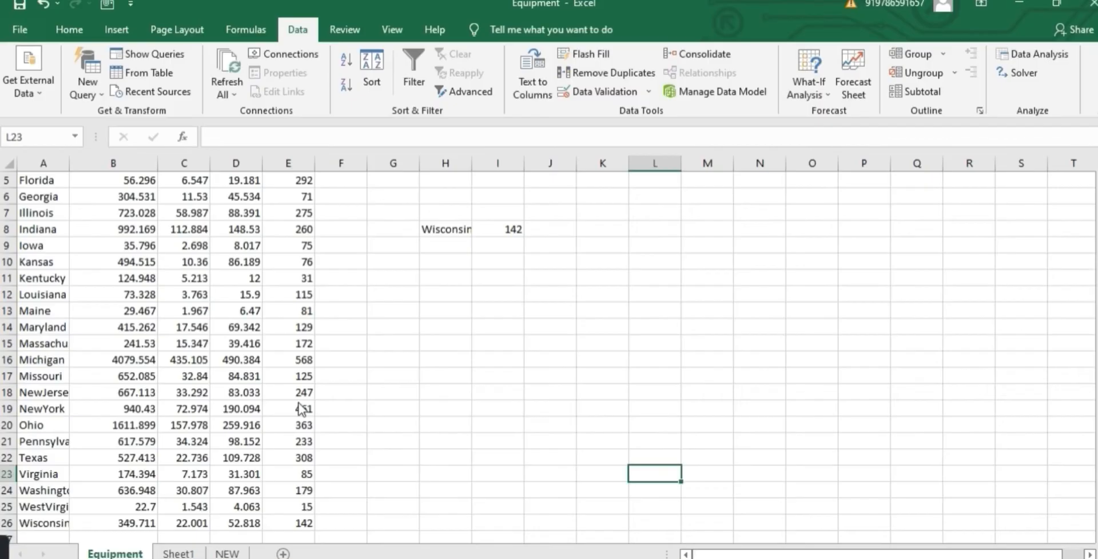
left_click(298, 403)
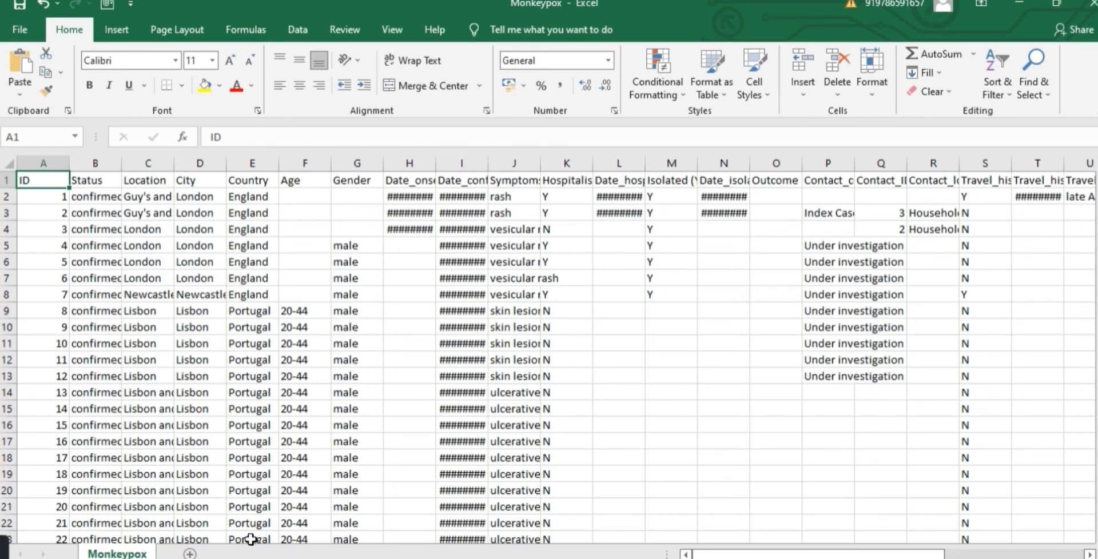
Step: Examine the rows and columns of the Monkeypox dataset, including its symptoms column, and switch back to the Equipment workbook
left_click_drag(737, 554, 902, 556)
left_click(735, 554)
left_click_drag(1097, 185, 1097, 285)
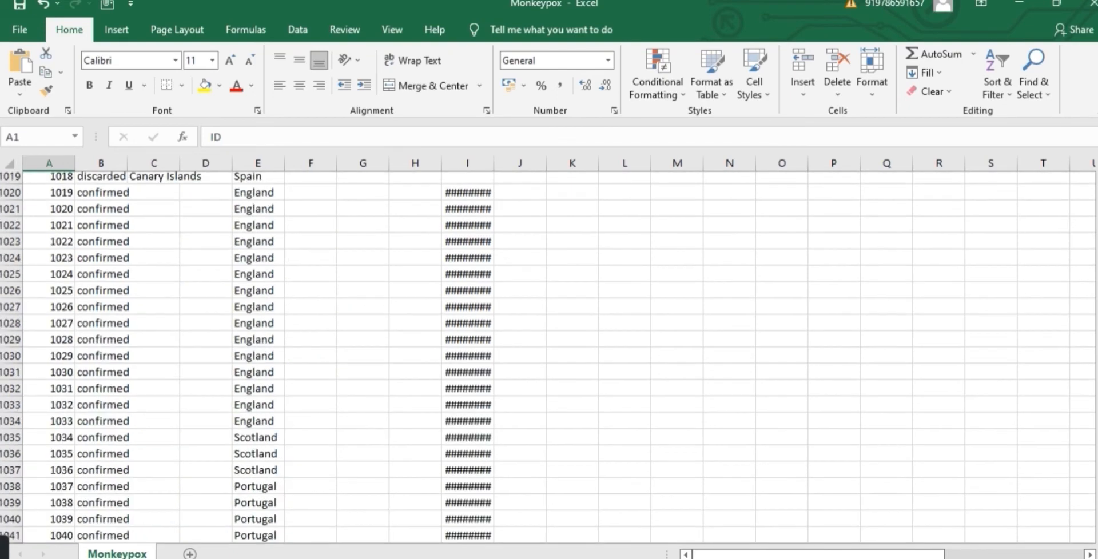
left_click_drag(1097, 349, 1082, 280)
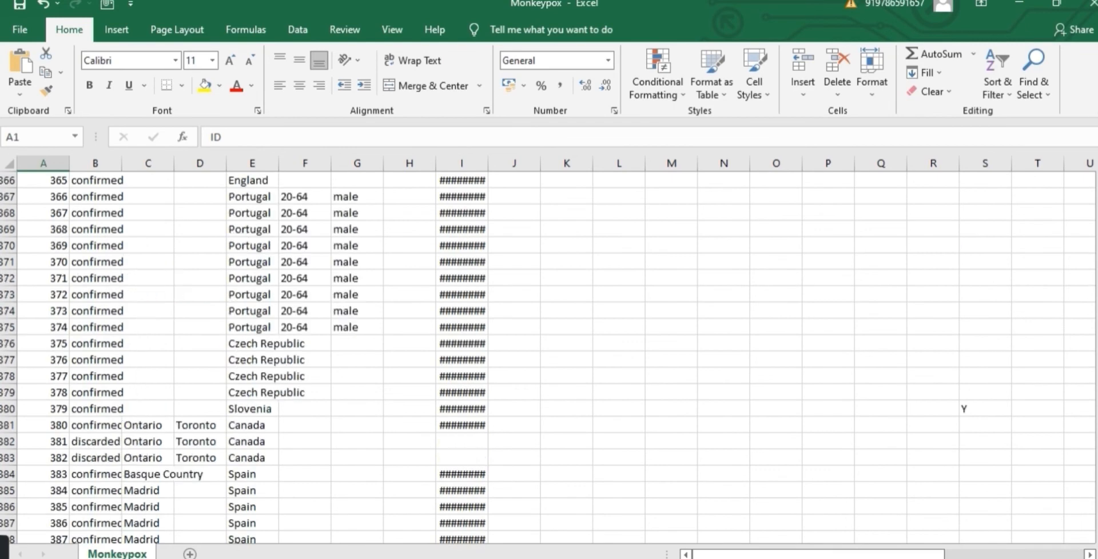
left_click_drag(839, 555, 1024, 546)
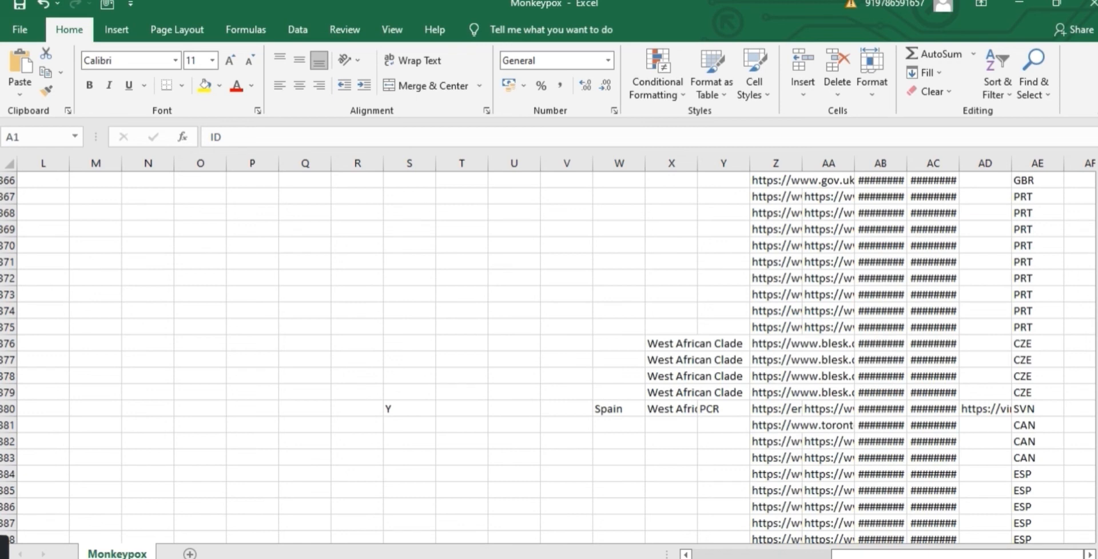
left_click_drag(1093, 279, 1093, 188)
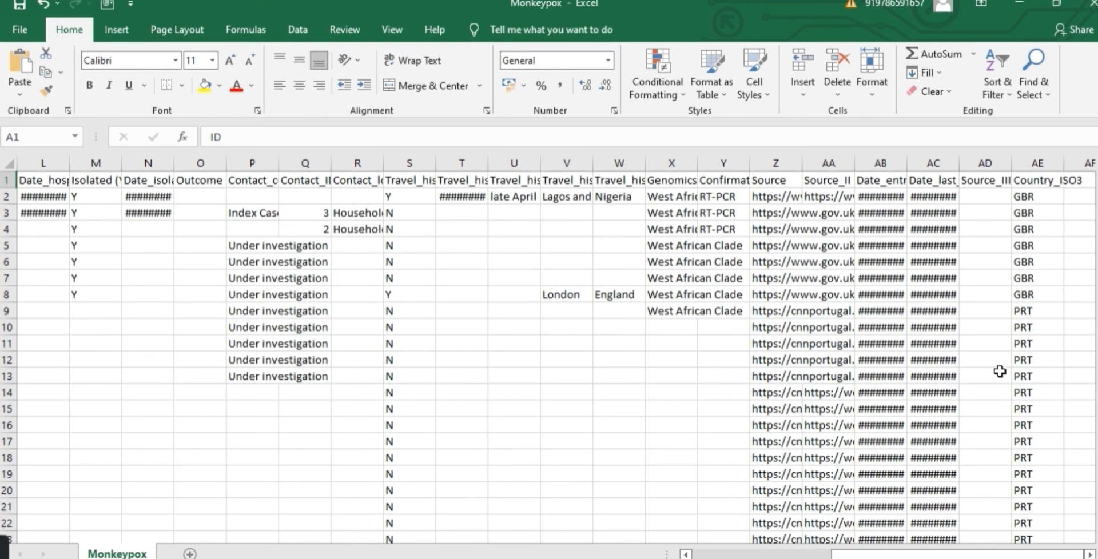
left_click_drag(919, 555, 772, 556)
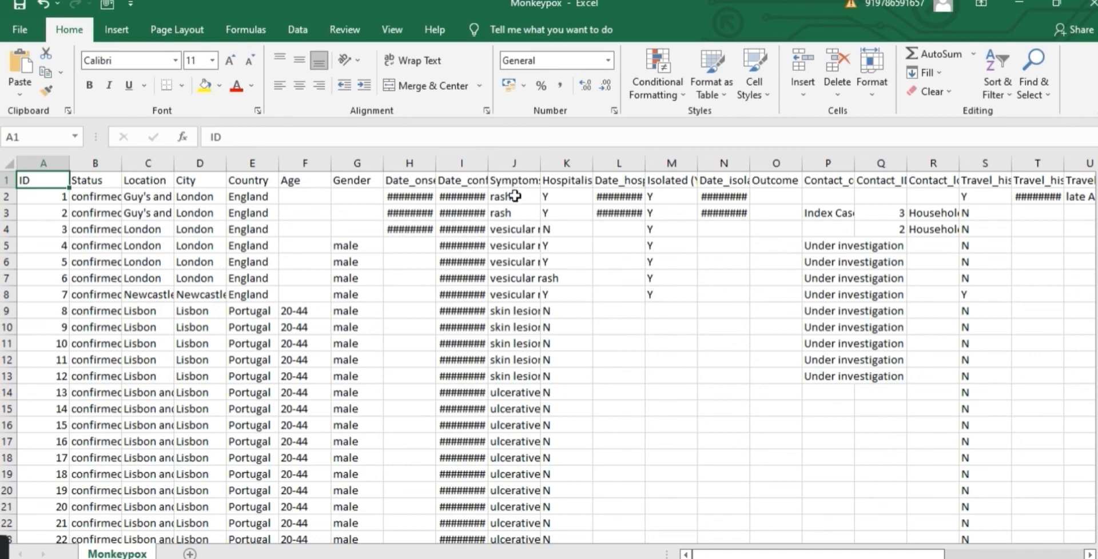
left_click(515, 196)
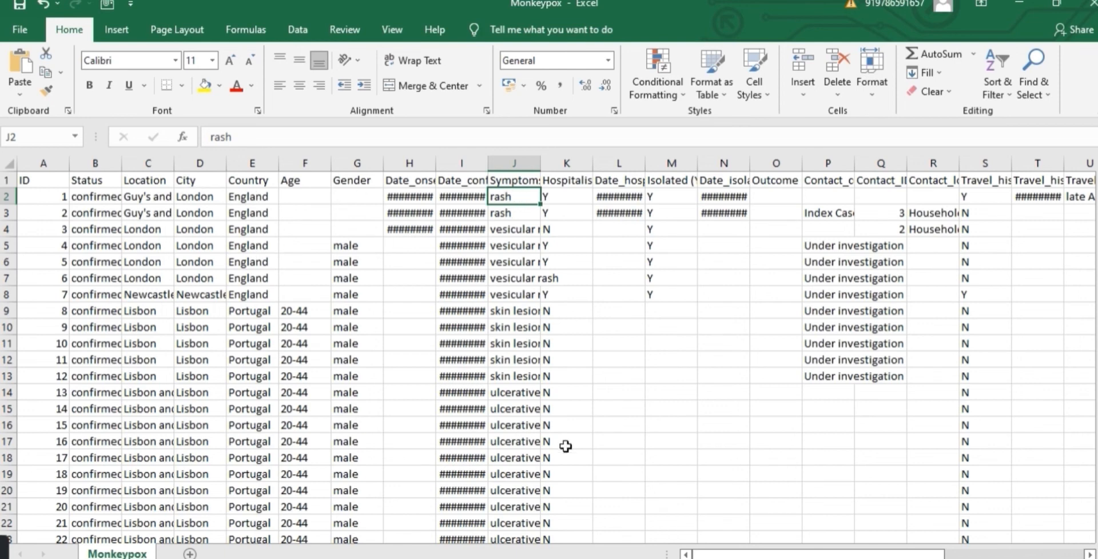
mouse_move(721, 558)
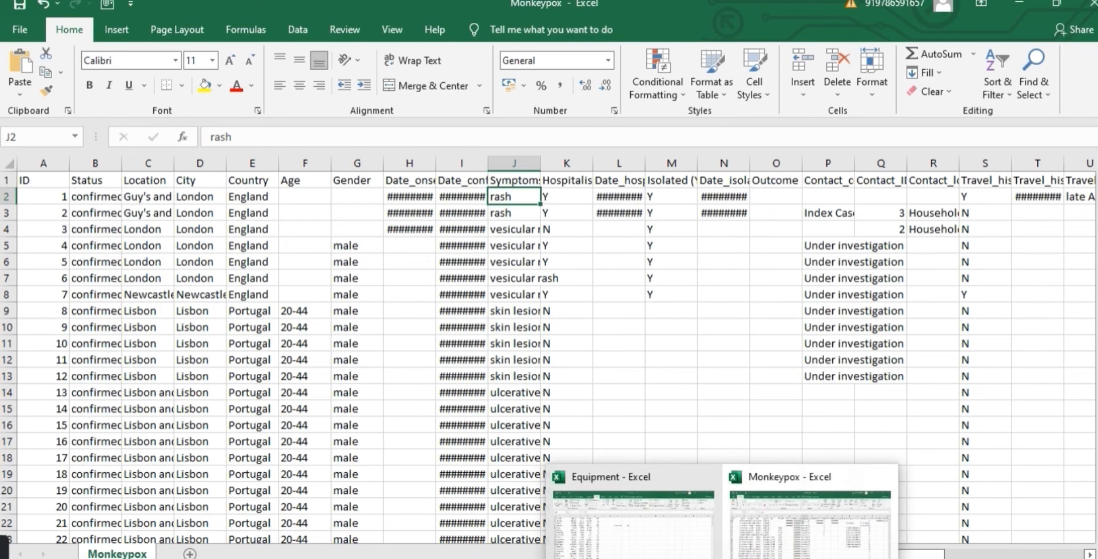
left_click(675, 547)
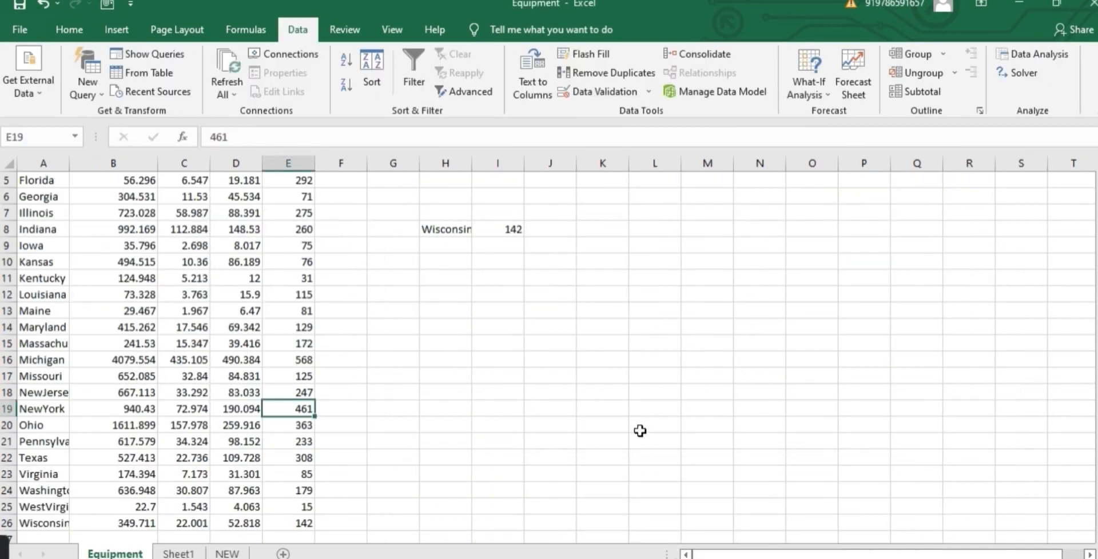